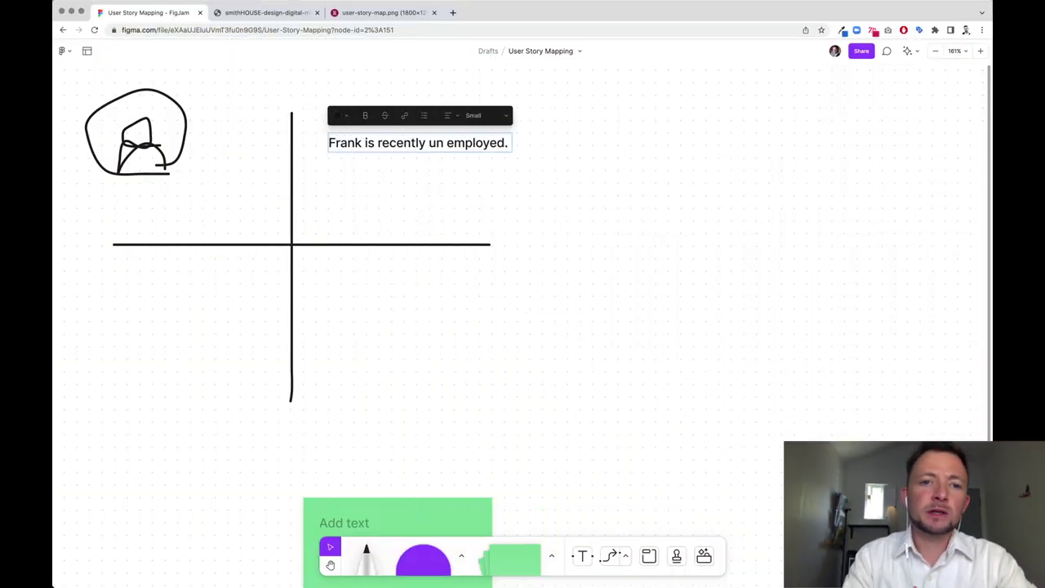
Step: Continue the persona story: nervous about a job interview, mind goes blank, freezes again on a certification quiz, feels exhausted, anxious and not cut out for this
text(d. He's nervous and anxious about an upcoming)
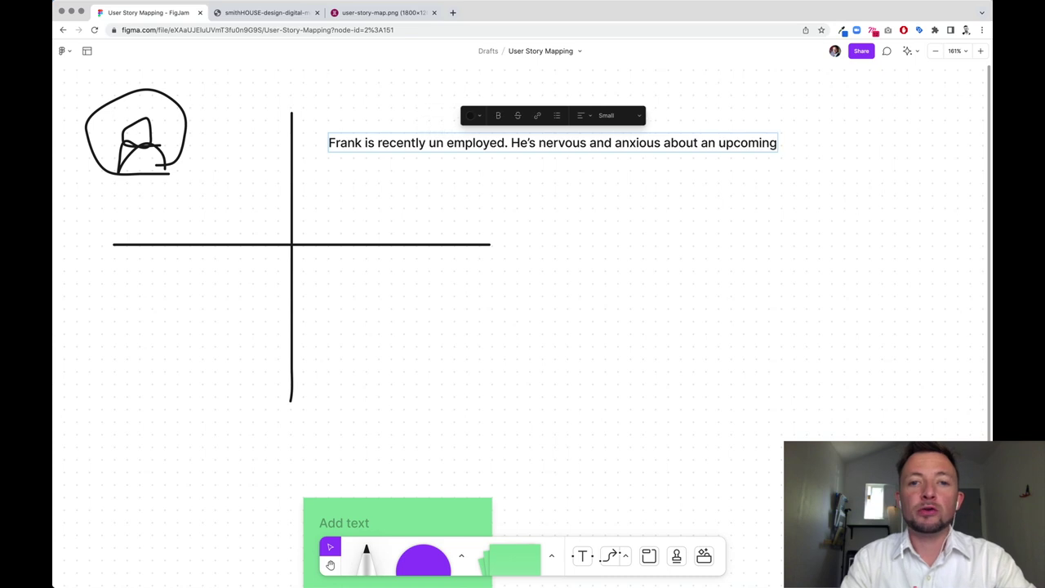
text( job interview.)
key(Return)
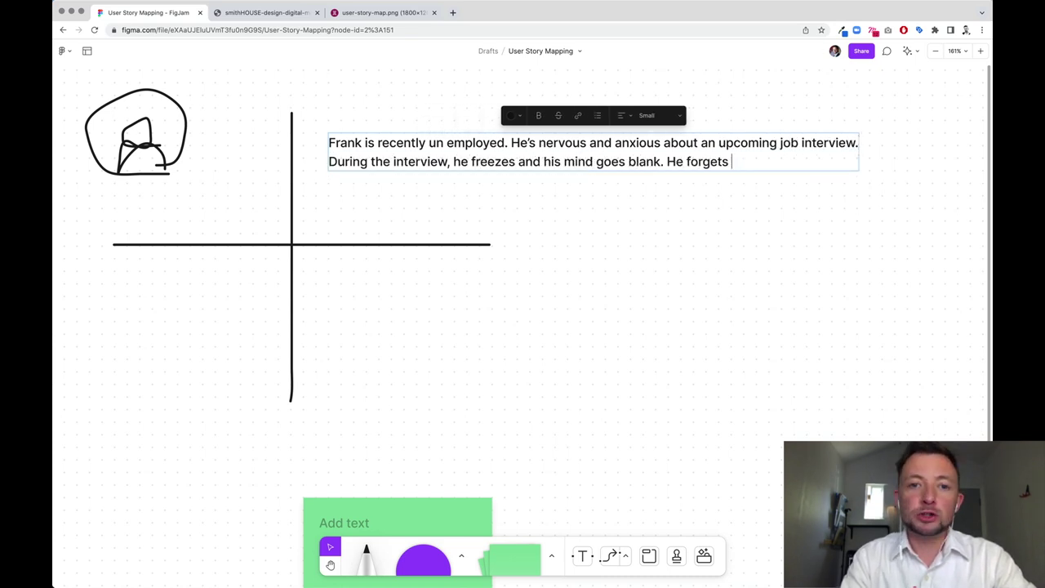
text(didcay)
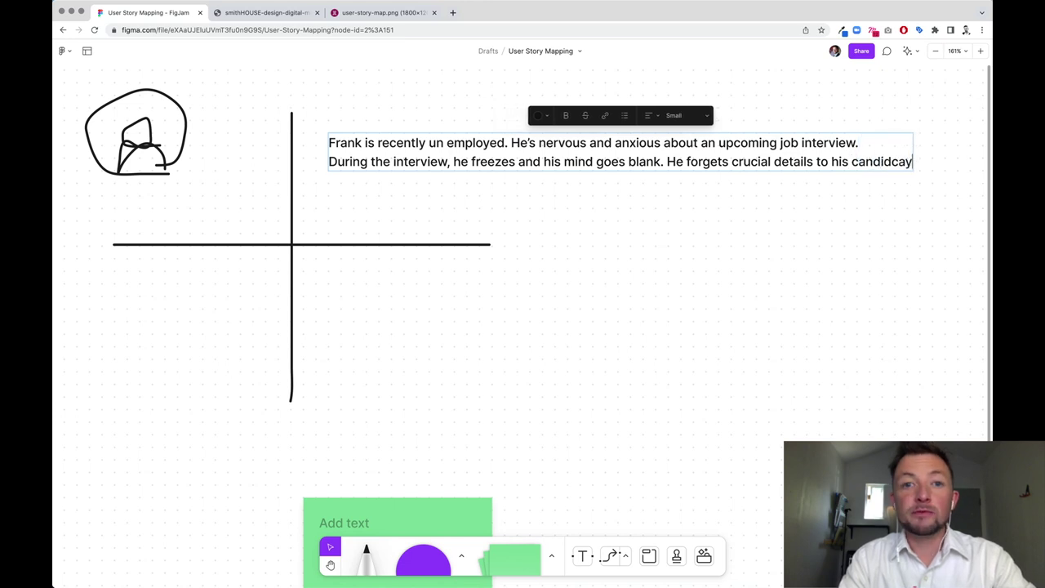
key(BackSpace)
key(BackSpace)
key(BackSpace)
text(acy.)
key(Return)
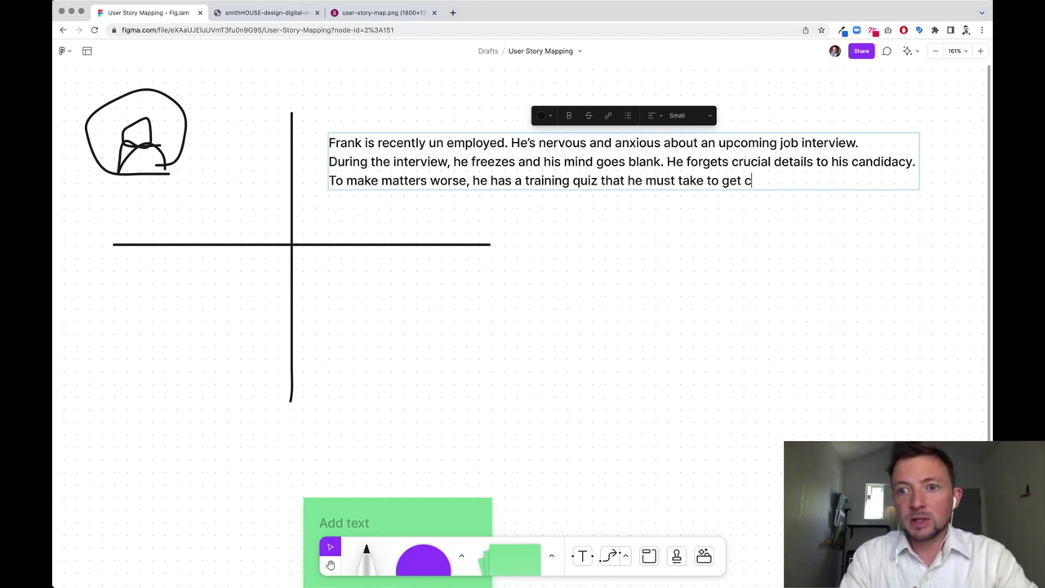
text(F)
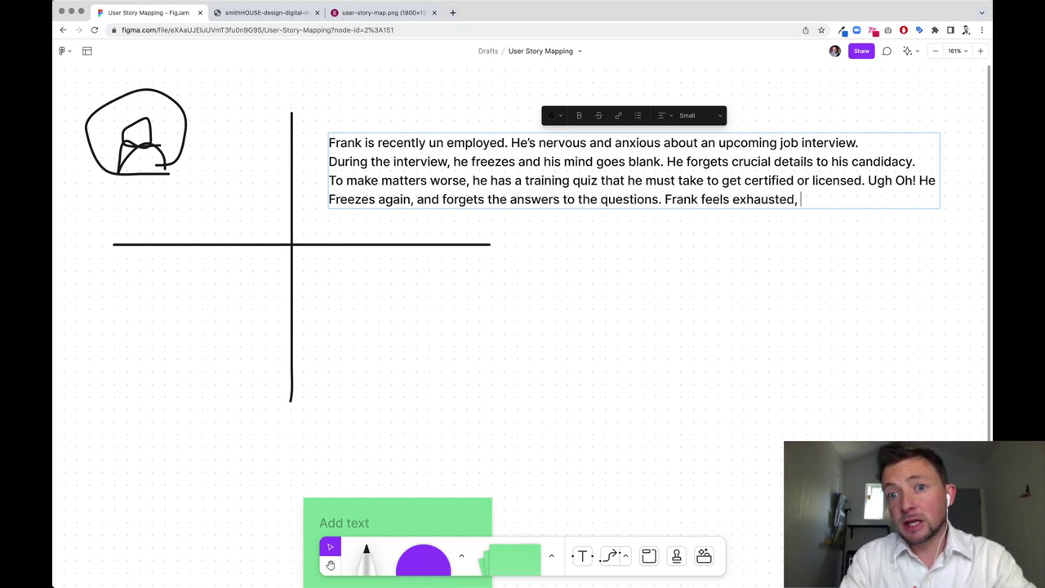
text(ke he's not cut out for this anymore.)
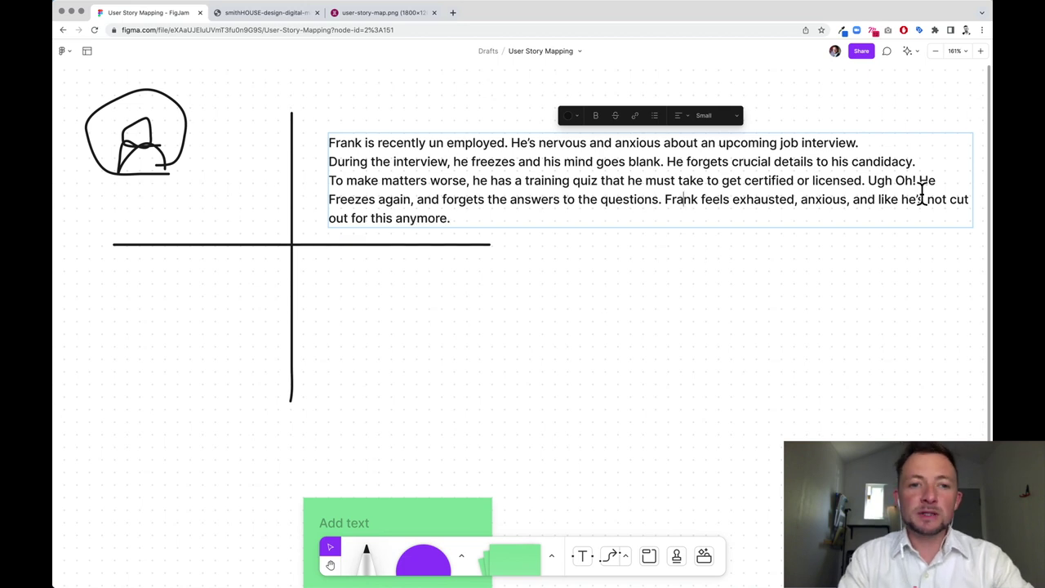
Step: Narrow the story text box and remove the line breaks before "To make matters worse" and "Freezes again" so it wraps as one paragraph
drag(973, 204, 607, 184)
double_click(337, 294)
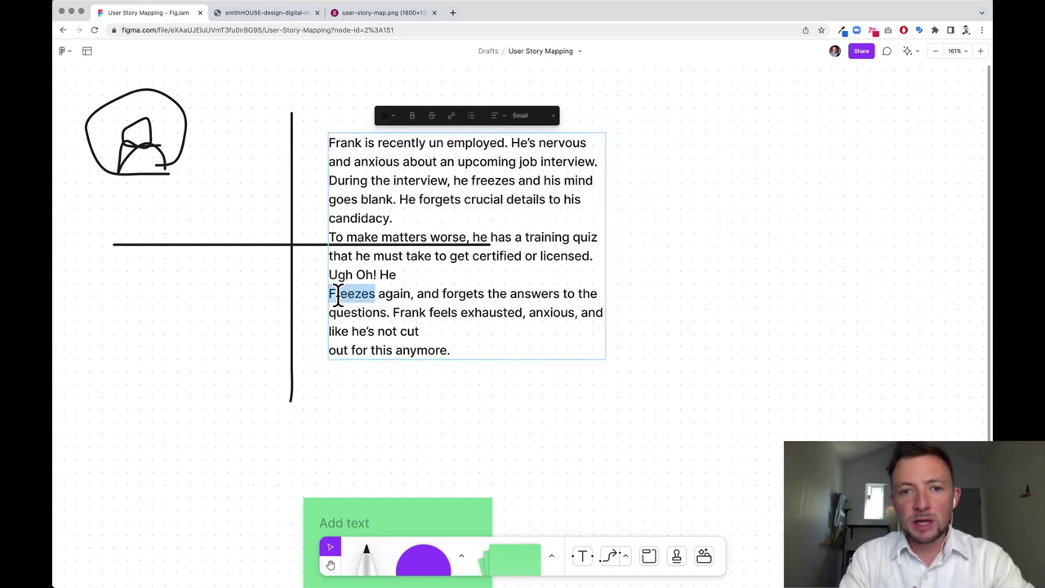
click(330, 294)
key(BackSpace)
click(330, 237)
key(BackSpace)
key(Escape)
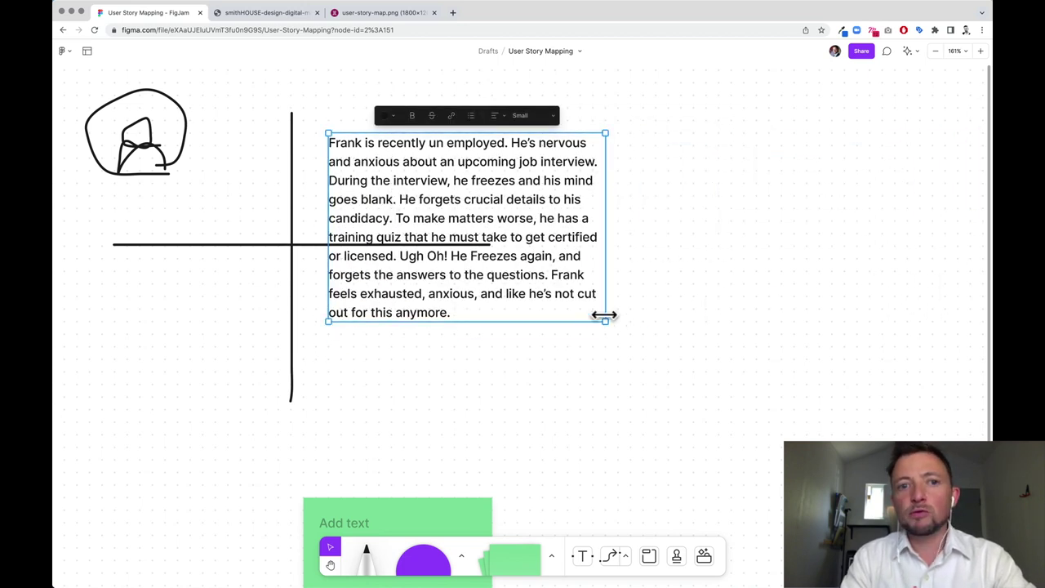
double_click(452, 187)
click(523, 115)
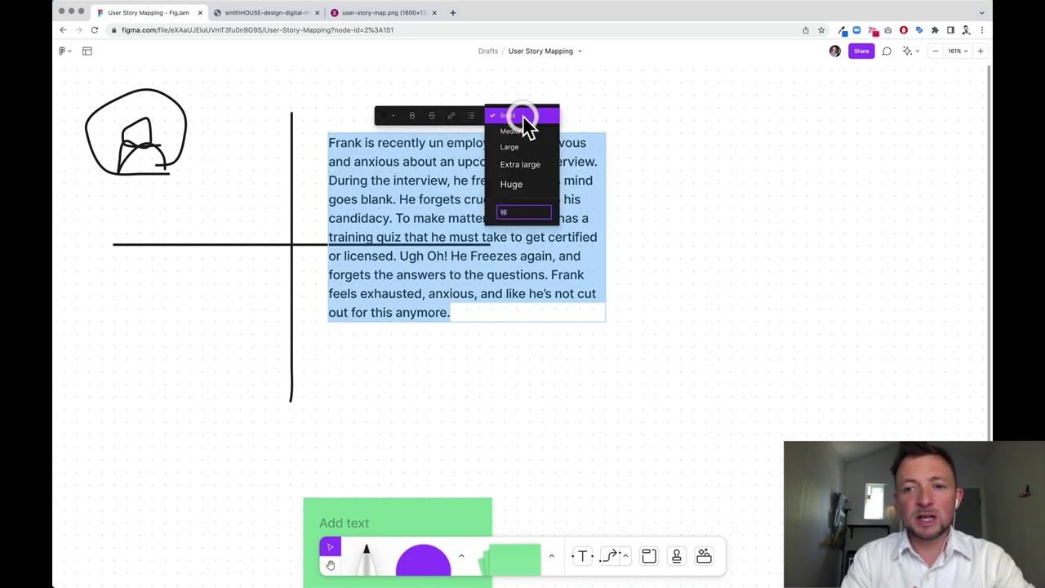
key(Escape)
key(Escape)
Step: Move the horizontal divider below the story text, lengthen both dividers, and shift the blank green sticky note below the grid
drag(319, 243, 323, 343)
drag(490, 315, 651, 315)
scroll(315, 346, down, 2)
click(325, 343)
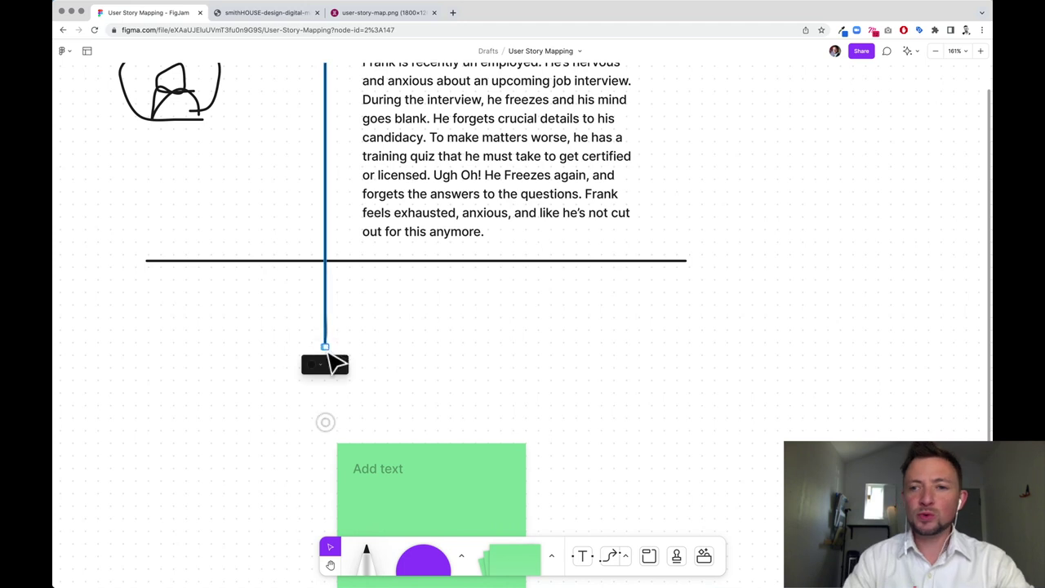
drag(325, 346, 325, 490)
scroll(376, 245, down, 5)
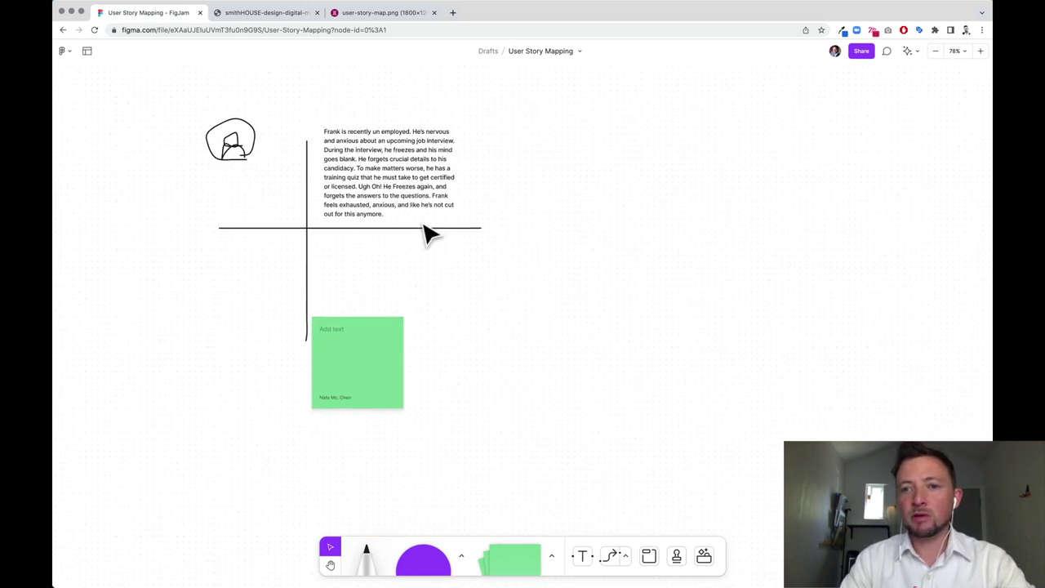
click(368, 350)
drag(368, 350, 368, 467)
Step: Create a bulleted list in the lower-left quadrant: needs a job, income, Money, Certified, to feel belonging, to express himself and to relax
scroll(233, 285, up, 5)
key(t)
click(181, 227)
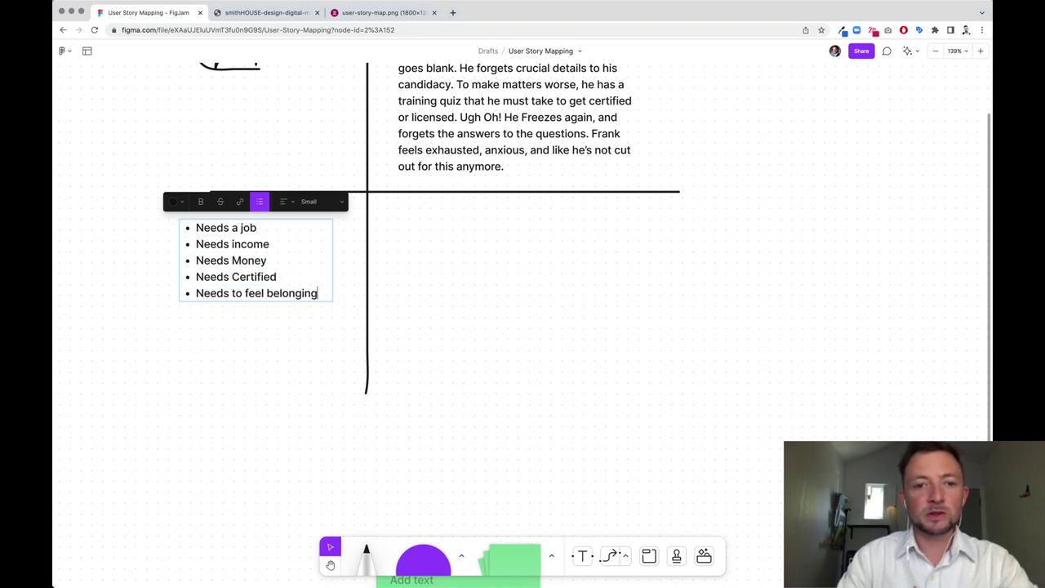
key(Return)
text(Needs to express himself)
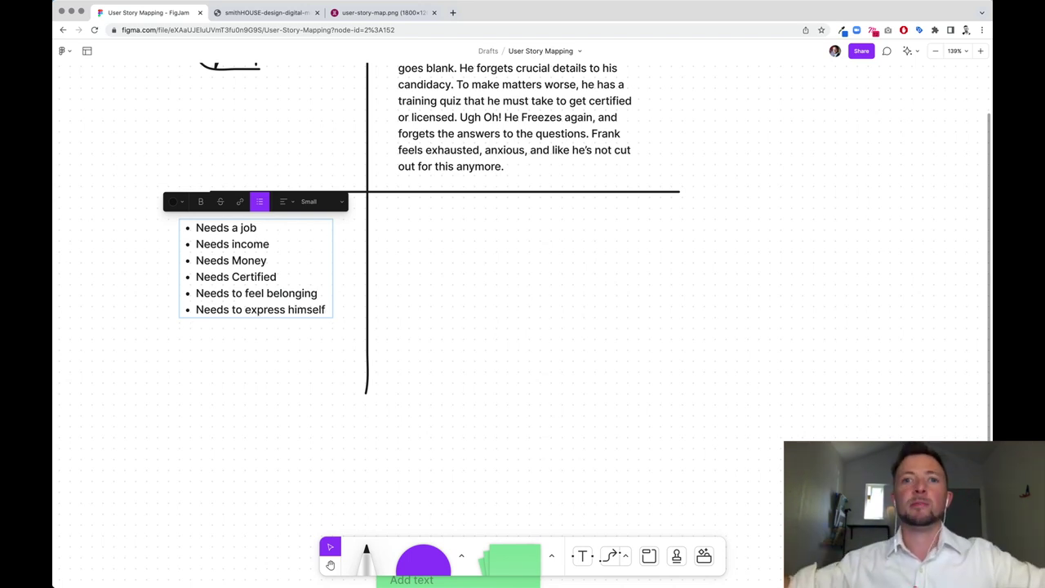
key(Return)
text(Needs to relax)
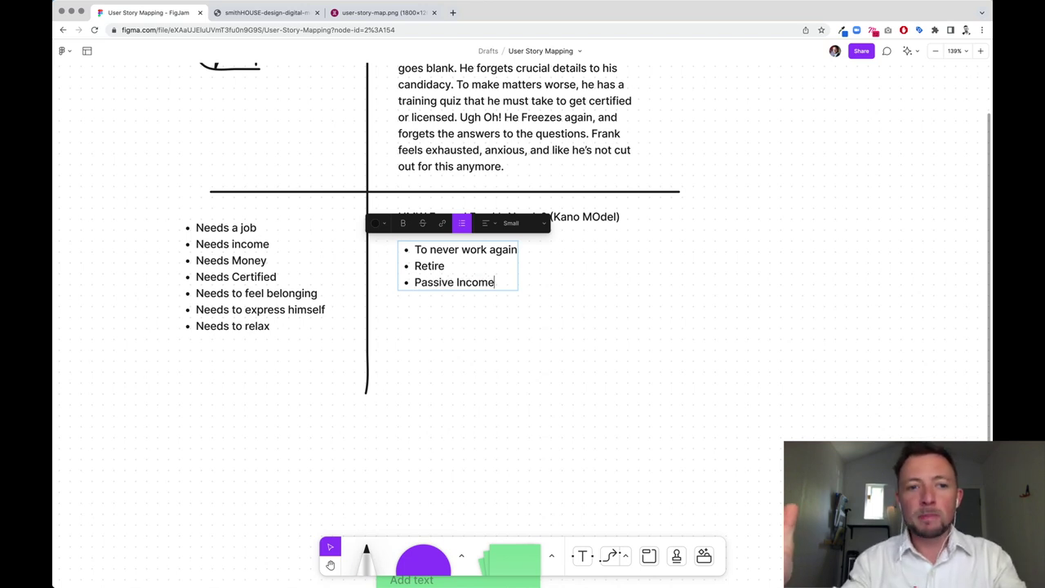
Step: Add the bullets "Feeling of Loved by a Community", "No need to prove ones self", "Feeling of understood" and "Motivated" to the Kano model list
key(Return)
text(Feelin)
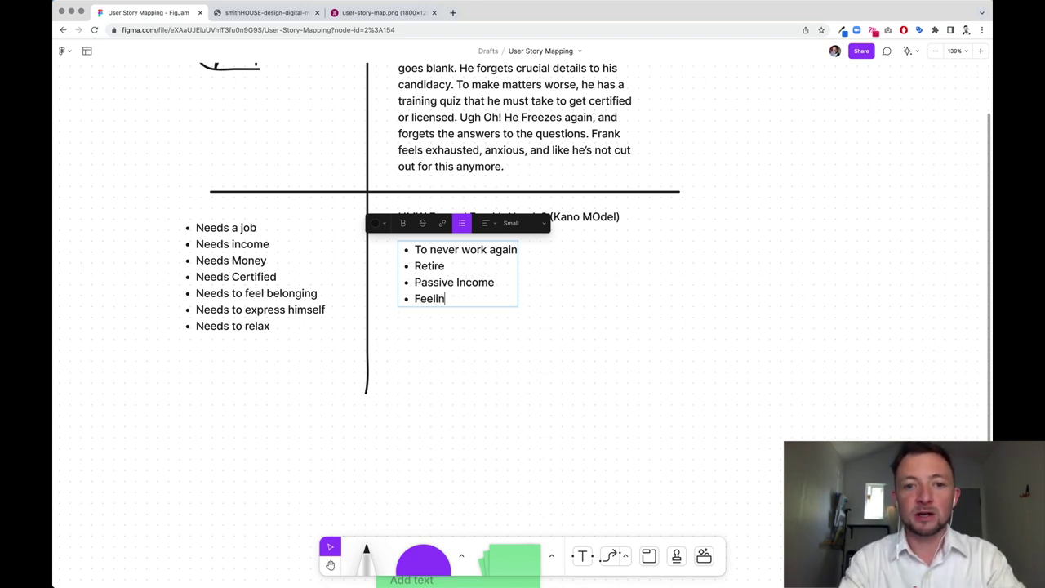
text(g of Loved by a Community)
key(Return)
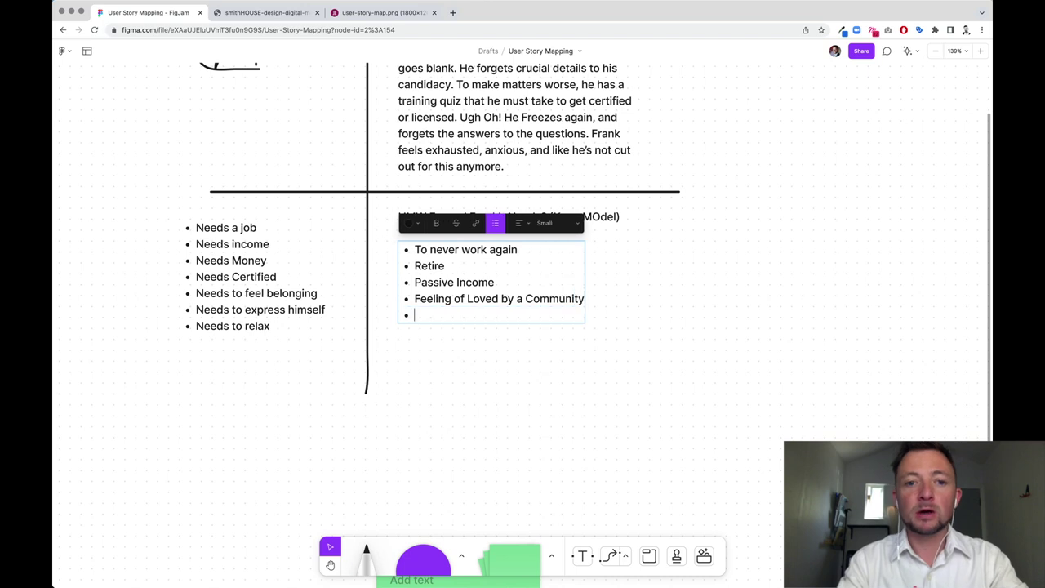
text(N)
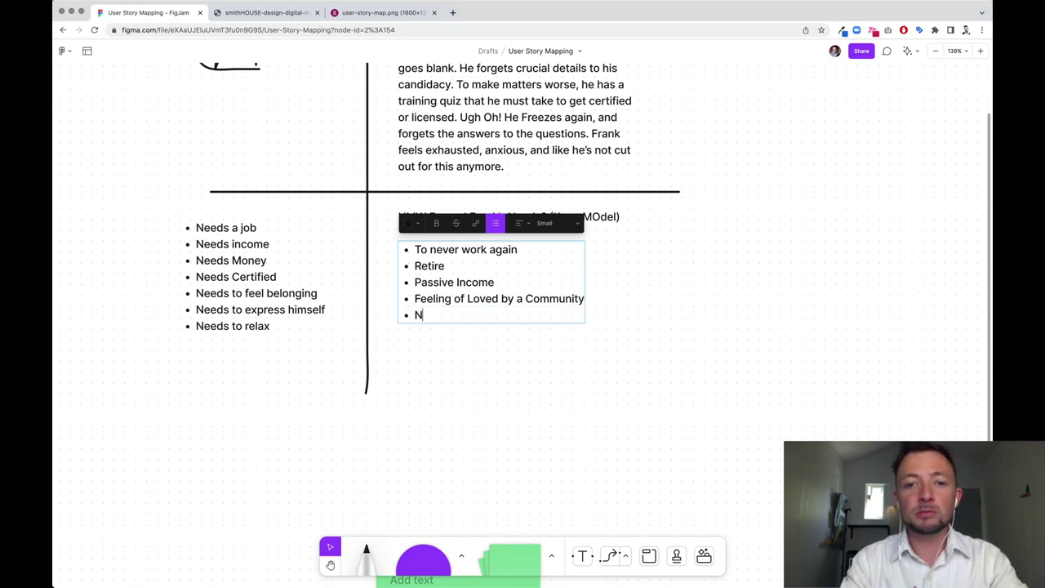
text(o need to prove ones self)
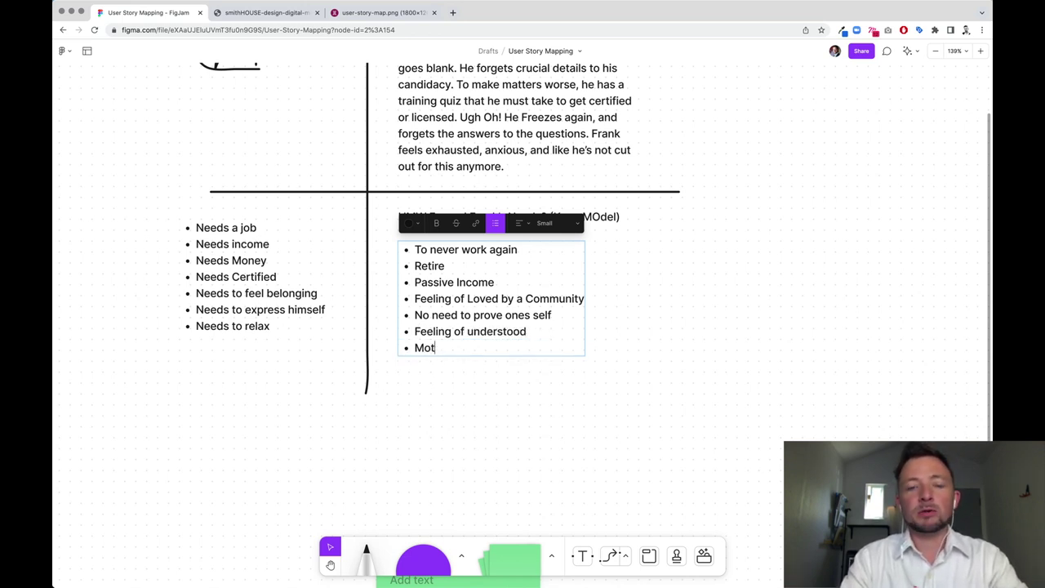
key(Escape)
key(Escape)
Step: Write the persona's user story on a pink sticky beside the template: needs a job to feel fulfillment; given unemployment, when applying, then never works again
scroll(660, 355, down, 5)
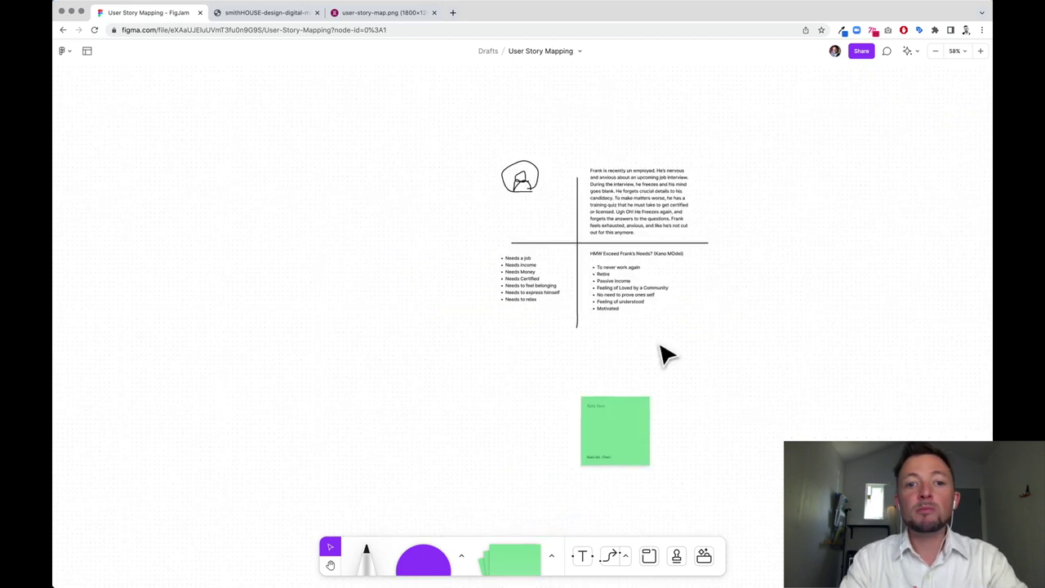
scroll(621, 286, right, 2)
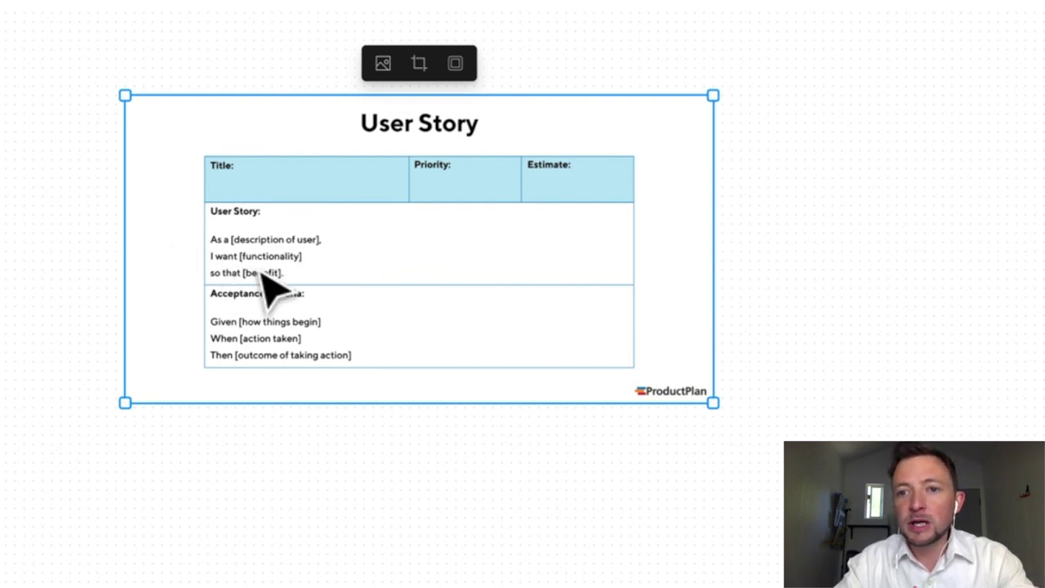
scroll(380, 373, down, 2)
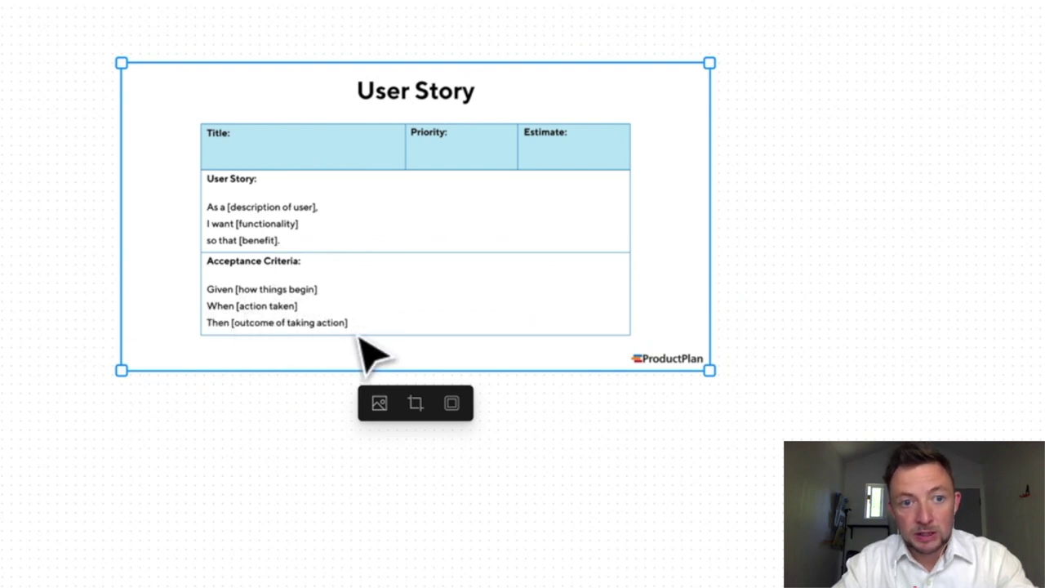
click(745, 233)
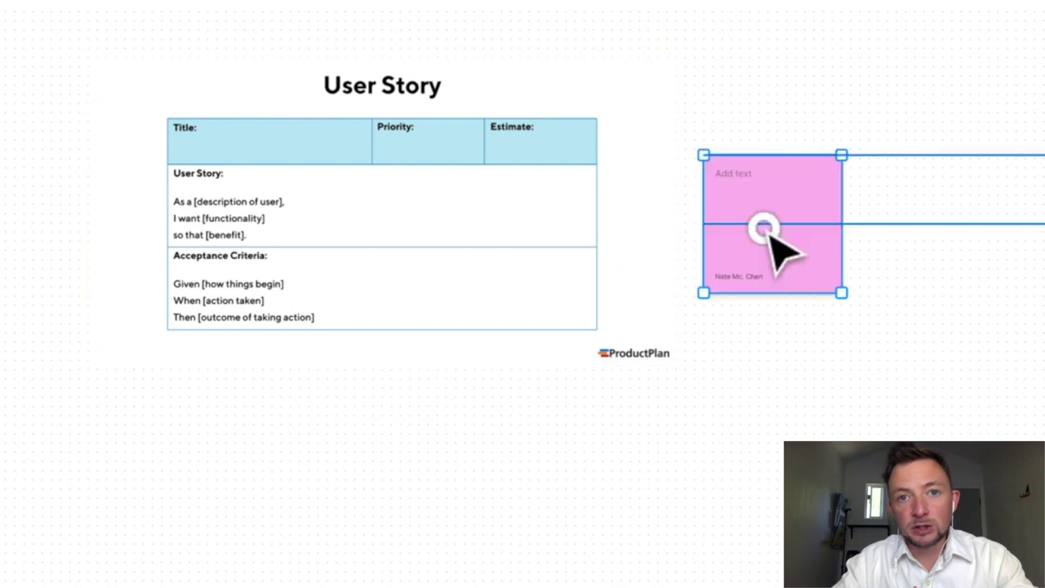
click(710, 228)
text(As Frank)
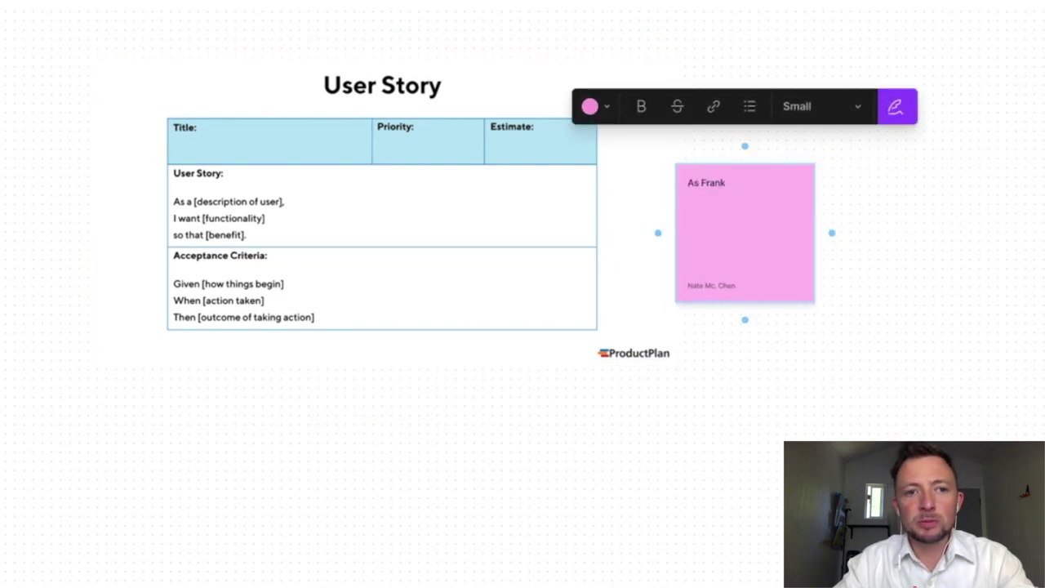
text(, I nee)
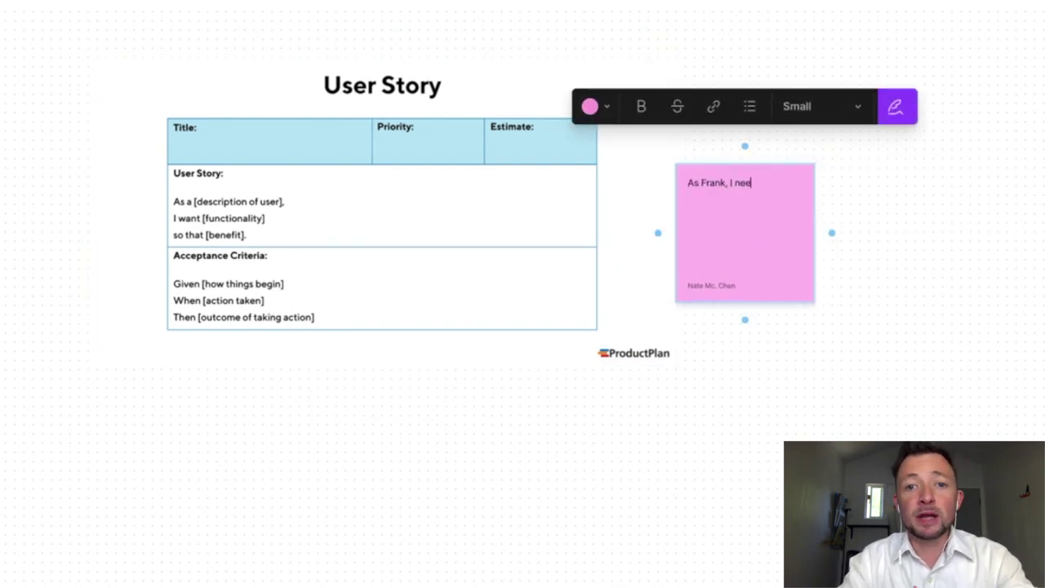
text(d a job)
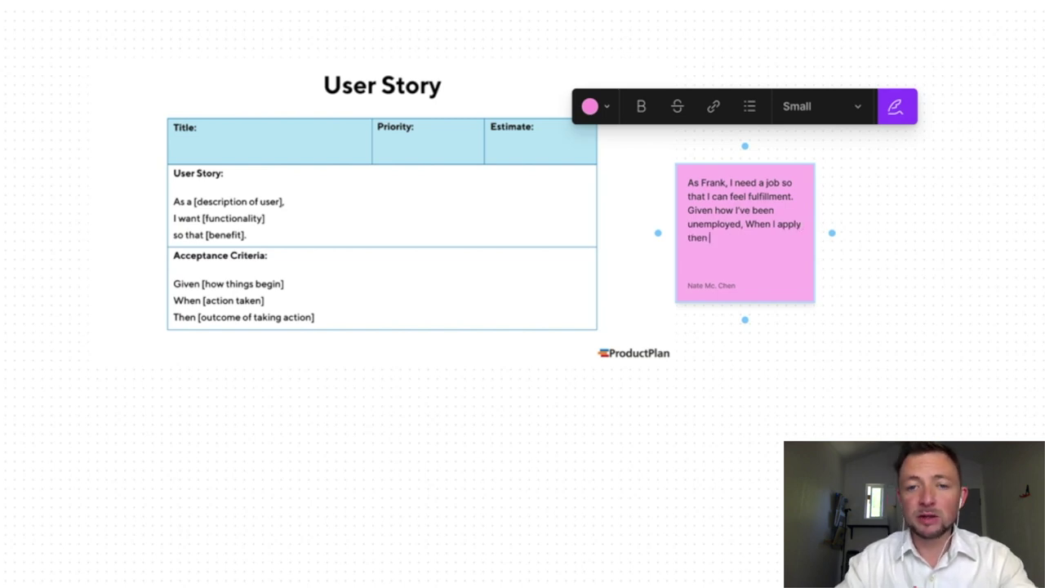
text(I never work again.)
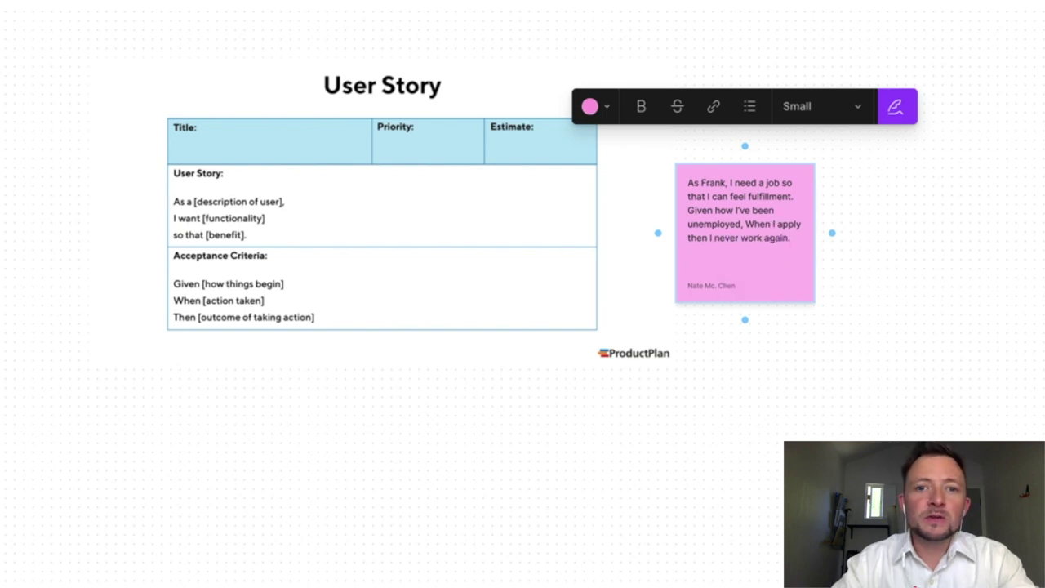
click(874, 432)
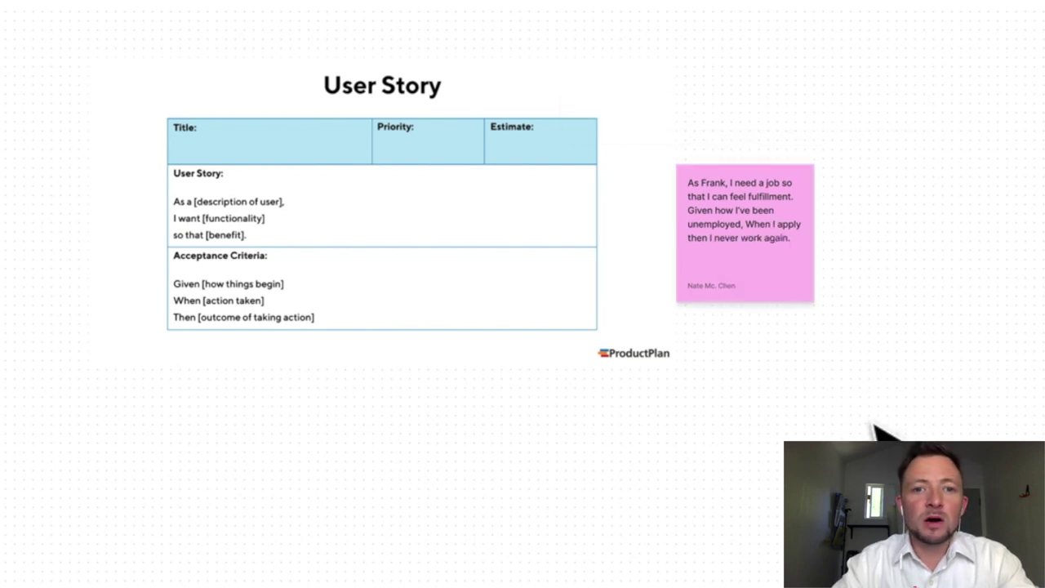
Step: Fill a pink sticky below the user story with the persona's first action: "opens web browser and browses job listings."
scroll(735, 342, right, 5)
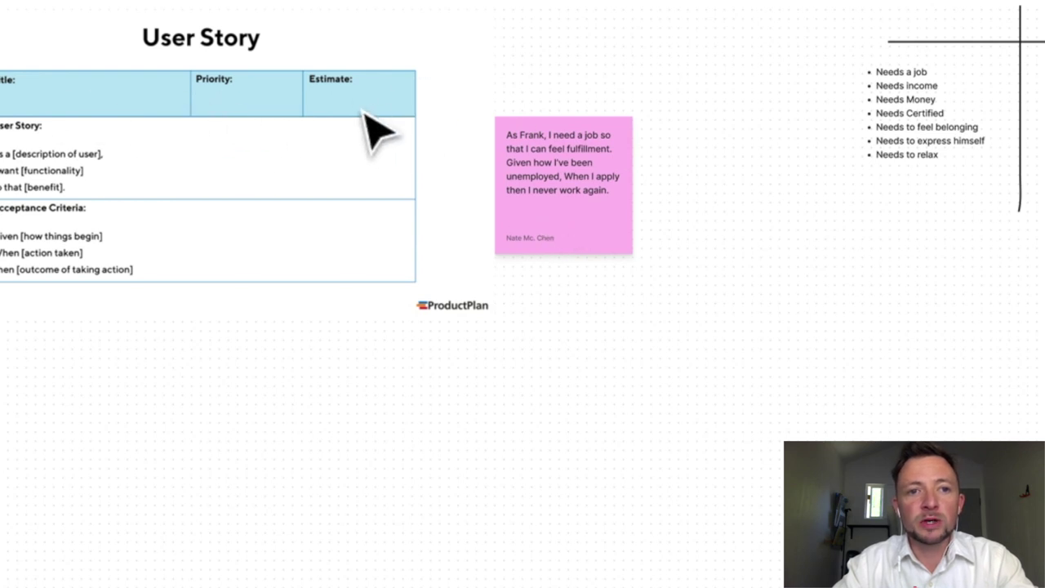
click(564, 208)
scroll(433, 557, right, 2)
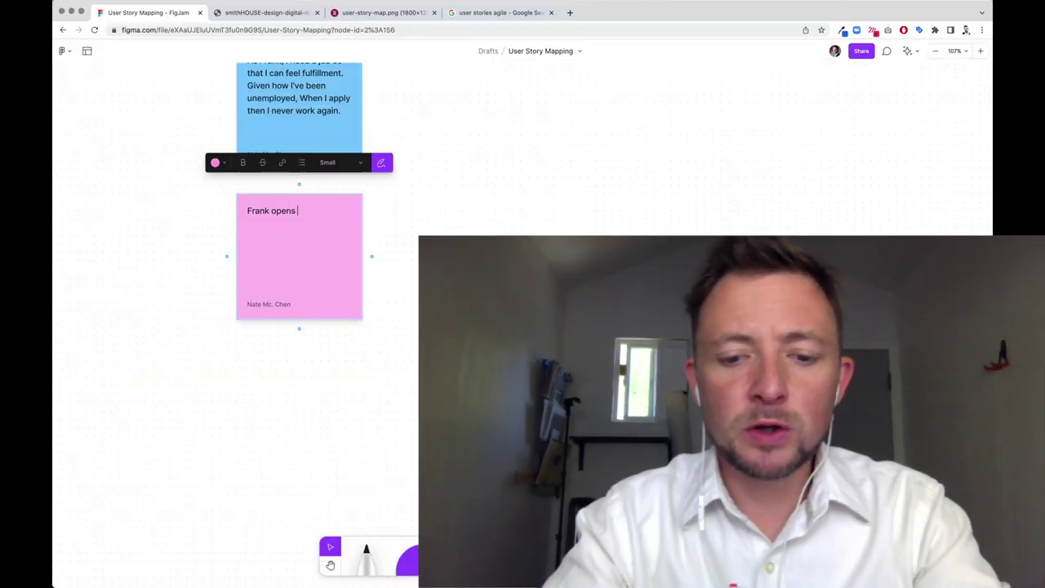
text(web browser and browses job listings.)
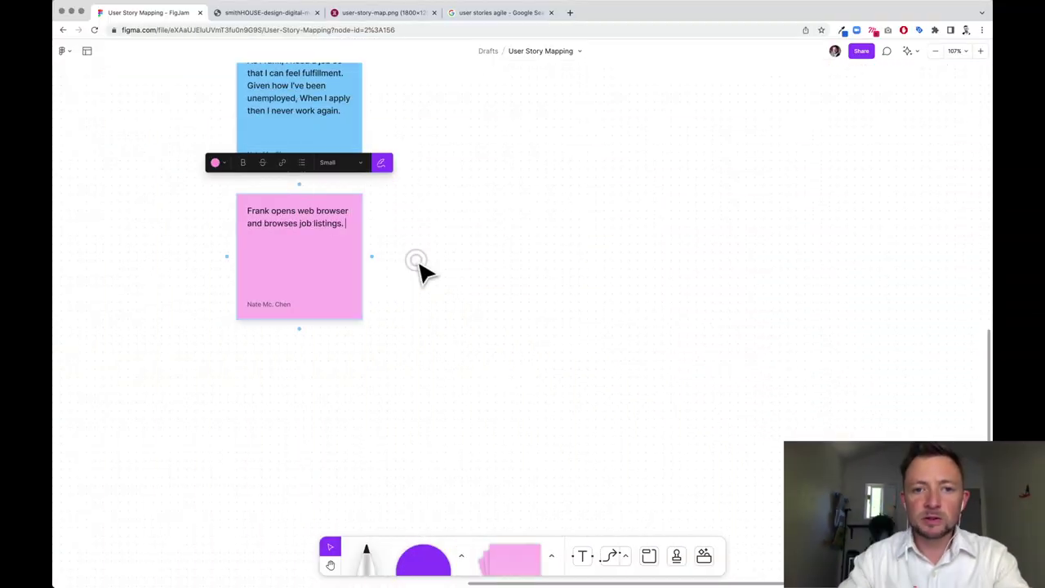
Step: Duplicate the job-listings sticky beside the original and rewrite the copy as "He feels, nervous and anxious about the interview."
click(416, 261)
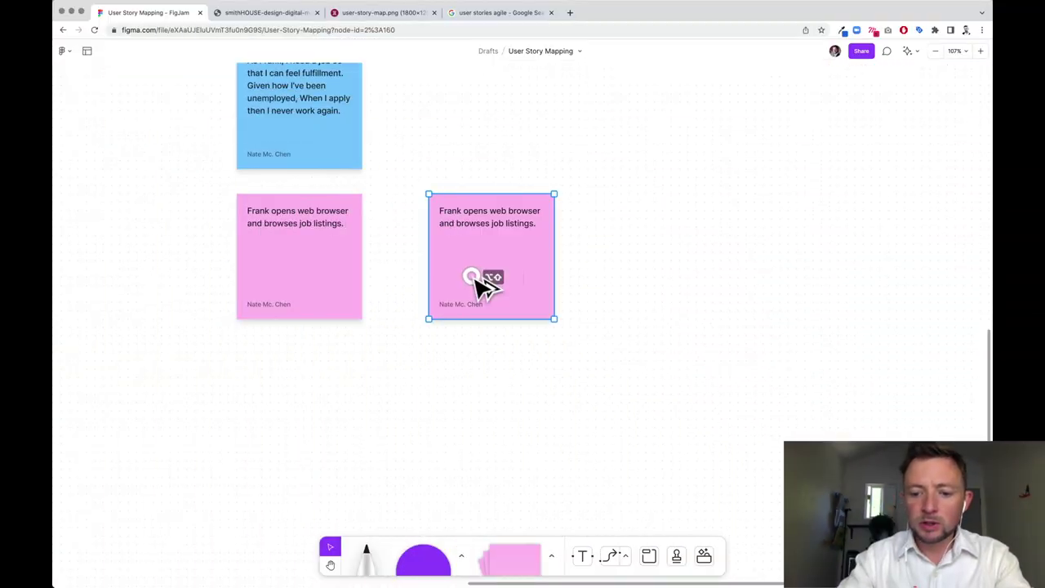
double_click(466, 217)
text(He feels.)
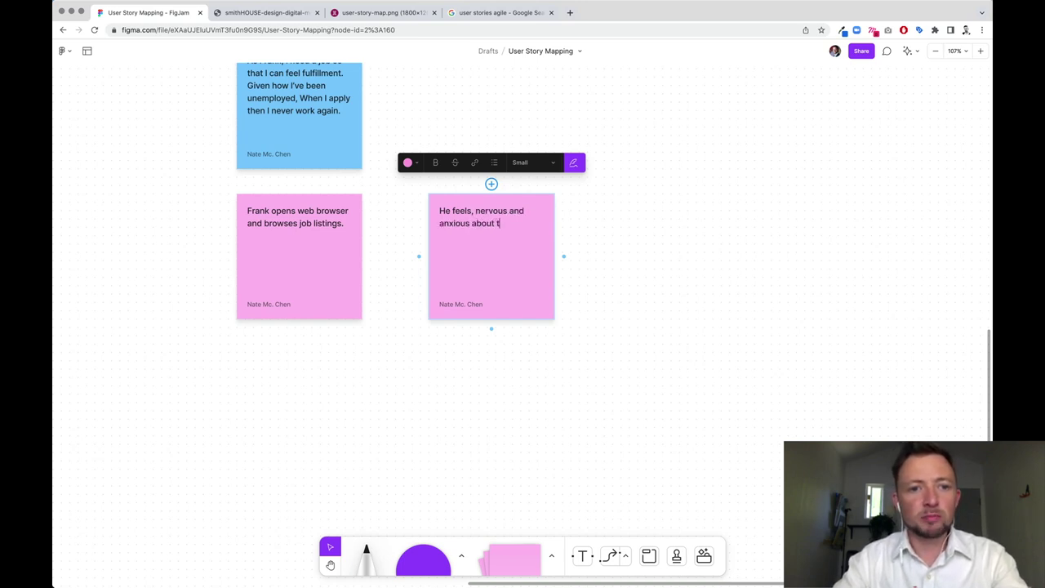
key(BackSpace)
text(.)
key(Escape)
Step: Duplicate the interview-feelings sticky to add a third note to the row
key(ctrl+d)
click(465, 229)
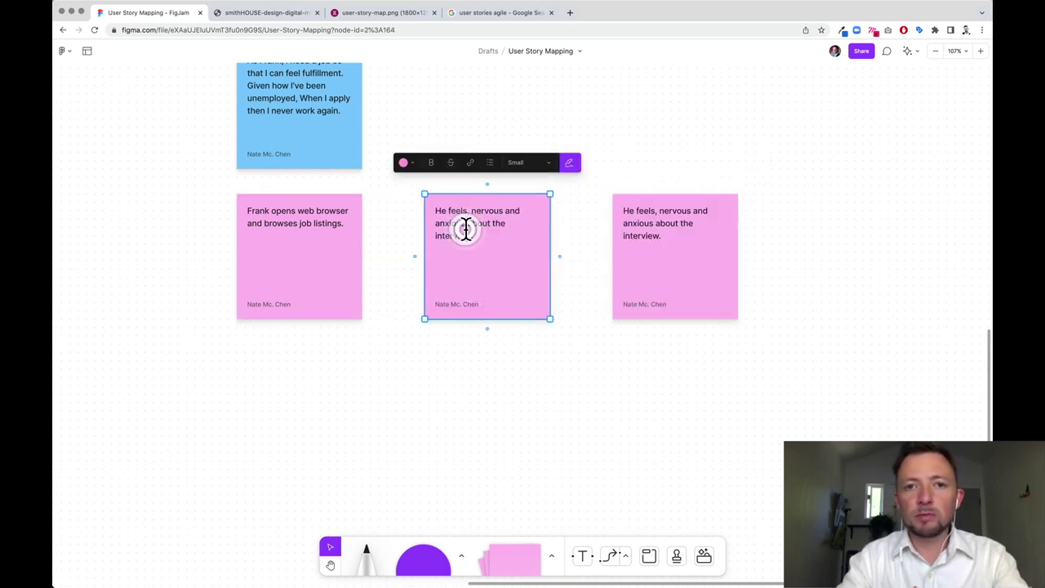
double_click(466, 231)
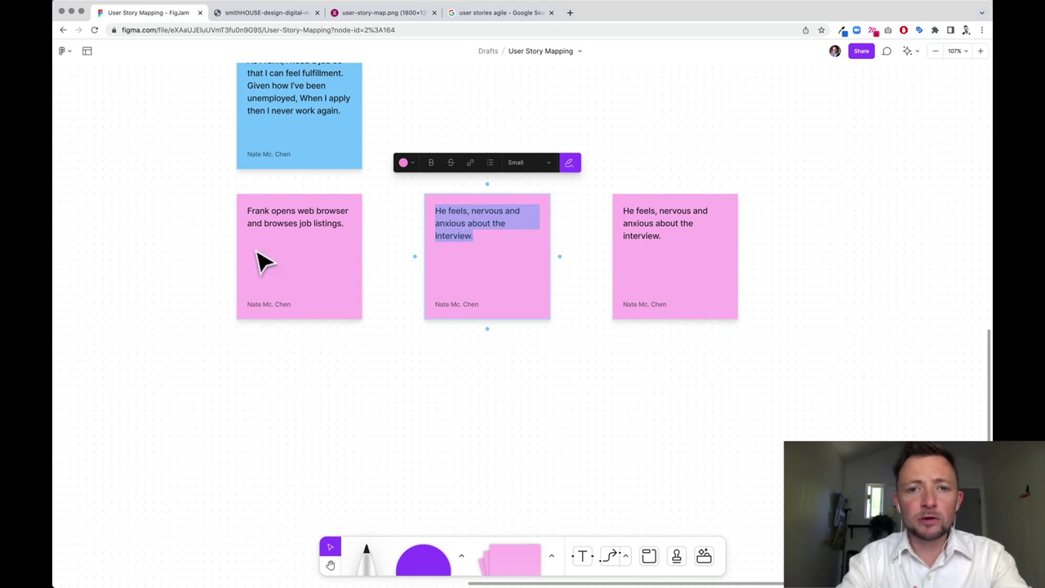
Step: Remove "opens web browser and" from the first pink sticky so it only says the persona browses job listings
double_click(275, 221)
drag(265, 223, 272, 211)
key(BackSpace)
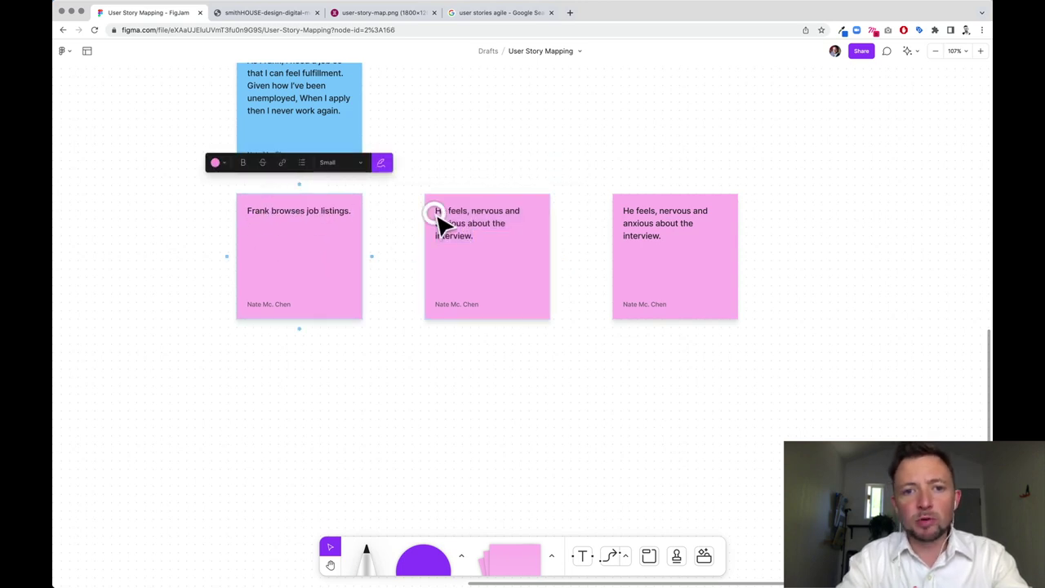
Step: Rewrite the second pink sticky in the action row as "Submits Profile: Cover, Portfolio, etc..."
double_click(440, 219)
text(Submits Profile: Cover, Portfolio, etc...)
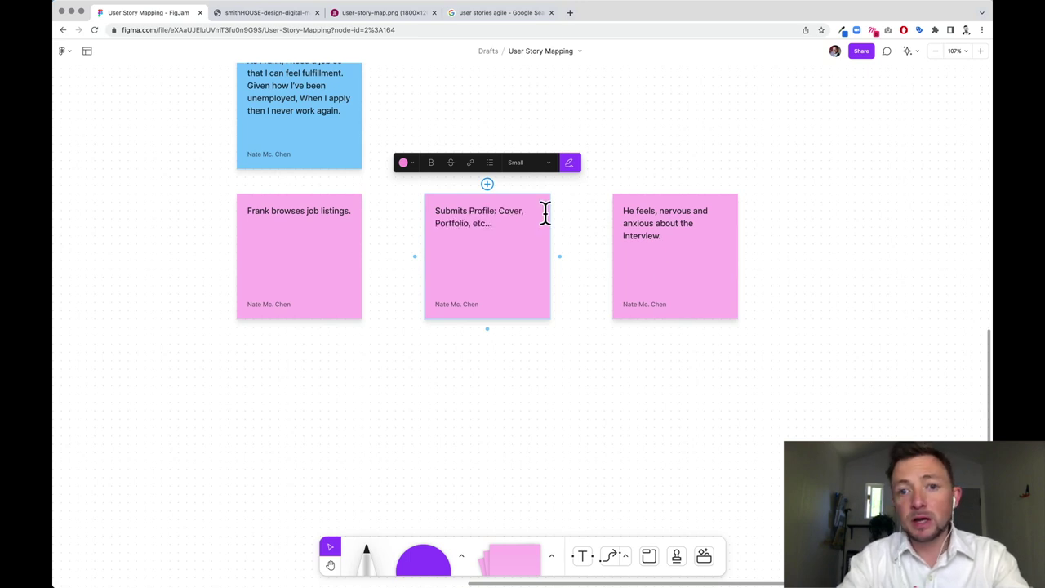
click(821, 367)
Step: Replace the text of the third pink sticky with "He gets notified of a job interview."
scroll(822, 367, right, 3)
click(644, 240)
double_click(588, 233)
text(He gets notified of a job interview.)
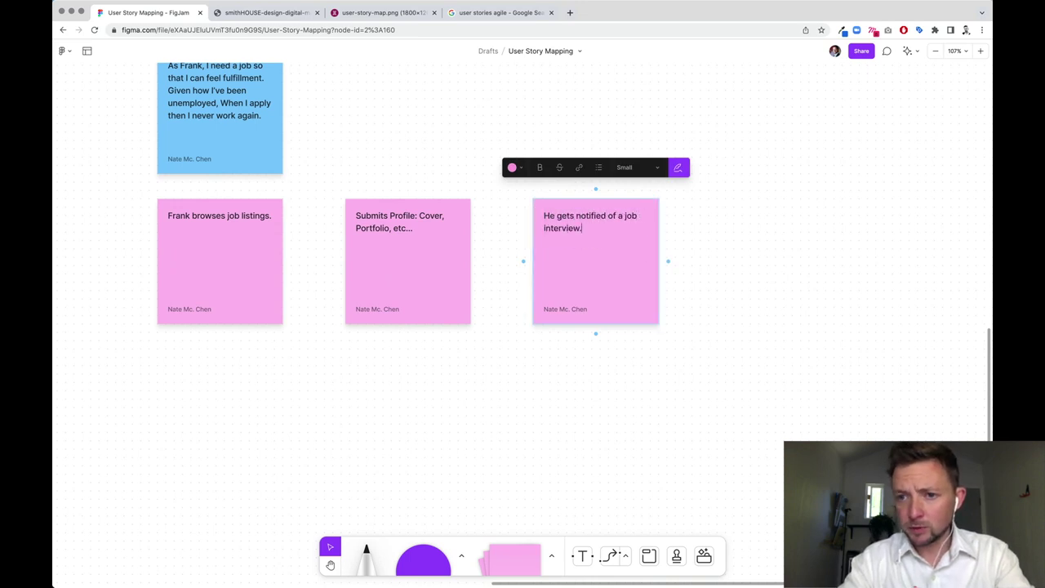
key(Escape)
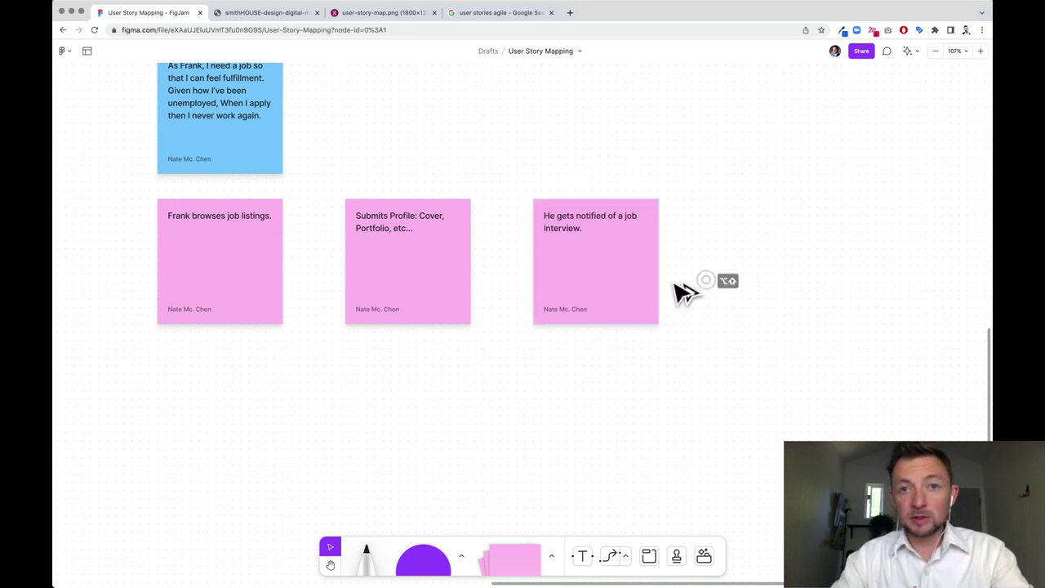
Step: Extend the pink row with two duplicated stickies reading "Feels Nervous." and "Joins the interview"
drag(684, 289, 936, 280)
double_click(735, 226)
text(Feels Nervous.)
key(Escape)
double_click(901, 214)
text(Joins the interview)
Step: Duplicate the "Joins the interview" sticky to its right and change the copy's text to "Blanks"
scroll(951, 384, right, 5)
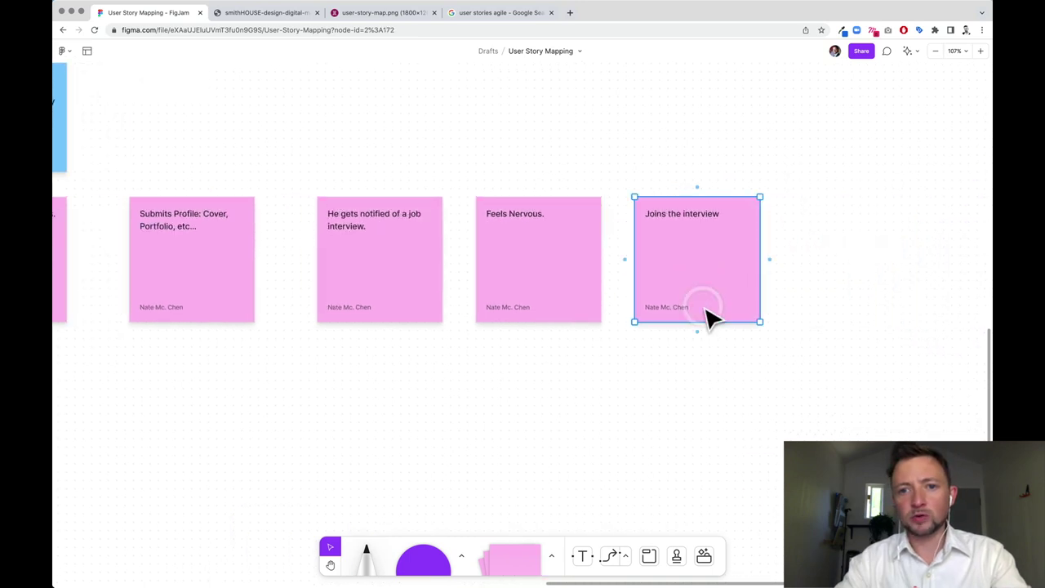
drag(681, 266, 832, 263)
double_click(841, 211)
text(Blanks)
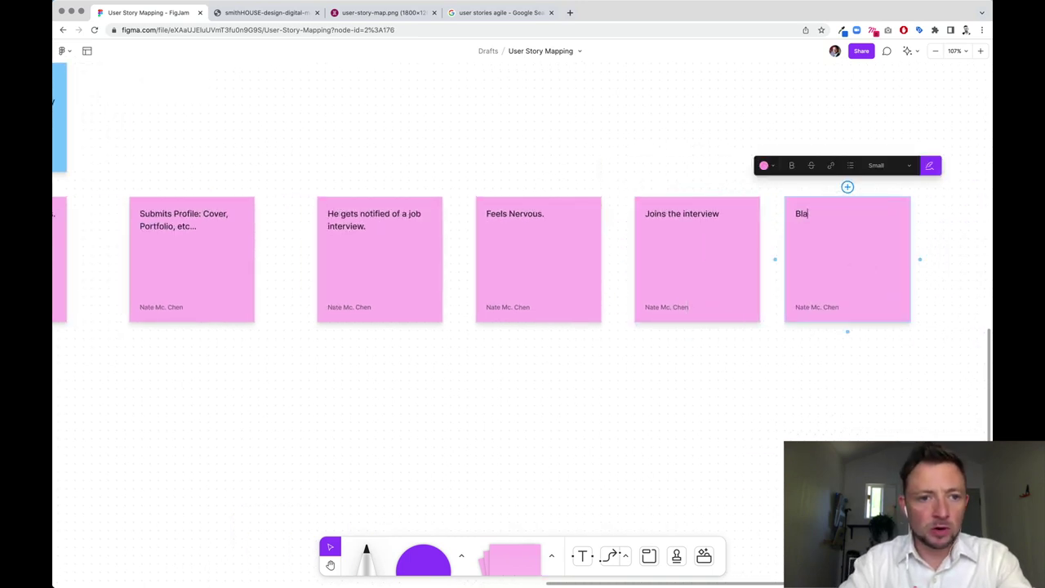
key(Escape)
Step: Duplicate the "Blanks" sticky to its right and change the copy's text to "Feels Burn Out"
scroll(874, 354, right, 5)
drag(618, 262, 768, 262)
text(F)
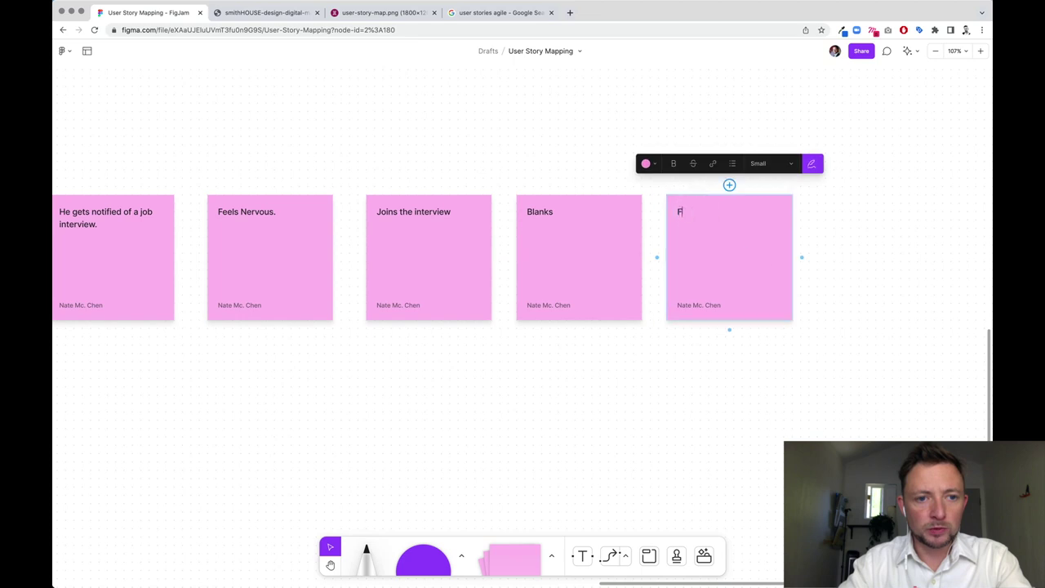
text(eels Burn Out)
click(791, 362)
Step: Place a new sticky below the first pink sticky of the action row and colour it yellow
scroll(653, 359, down, 5)
scroll(474, 380, left, 3)
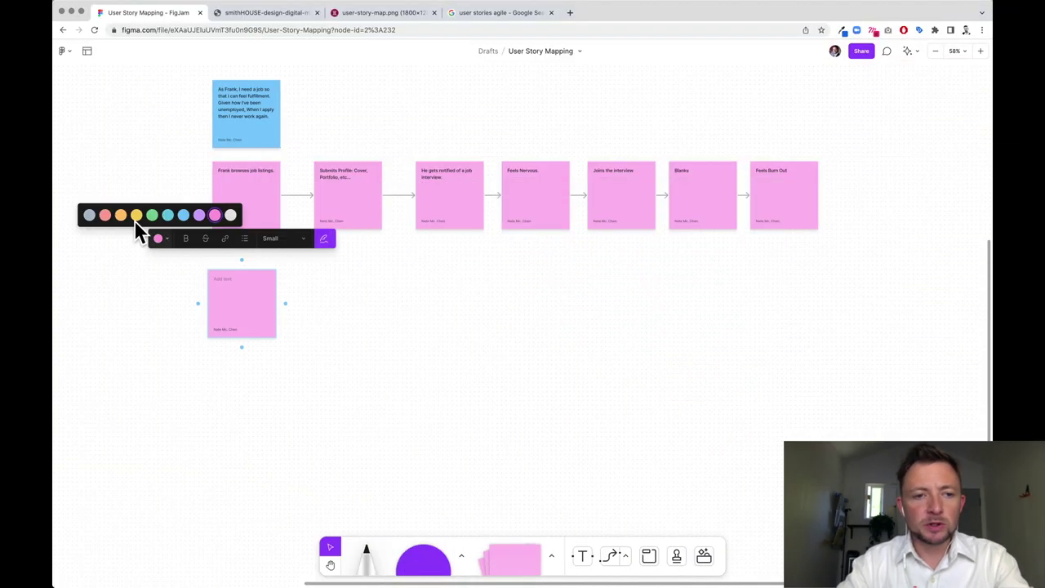
click(136, 214)
scroll(245, 286, up, 5)
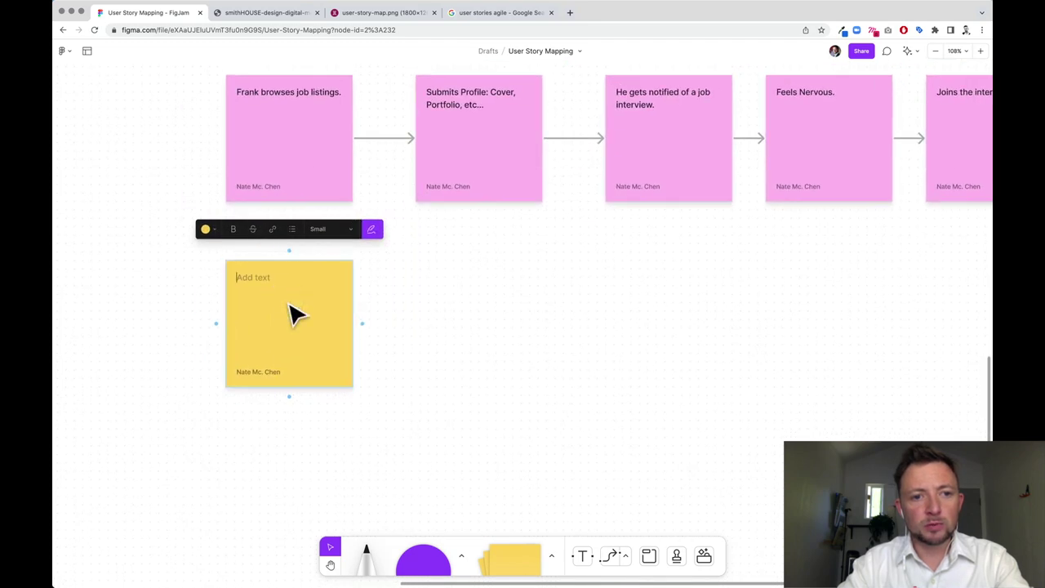
key(super+d)
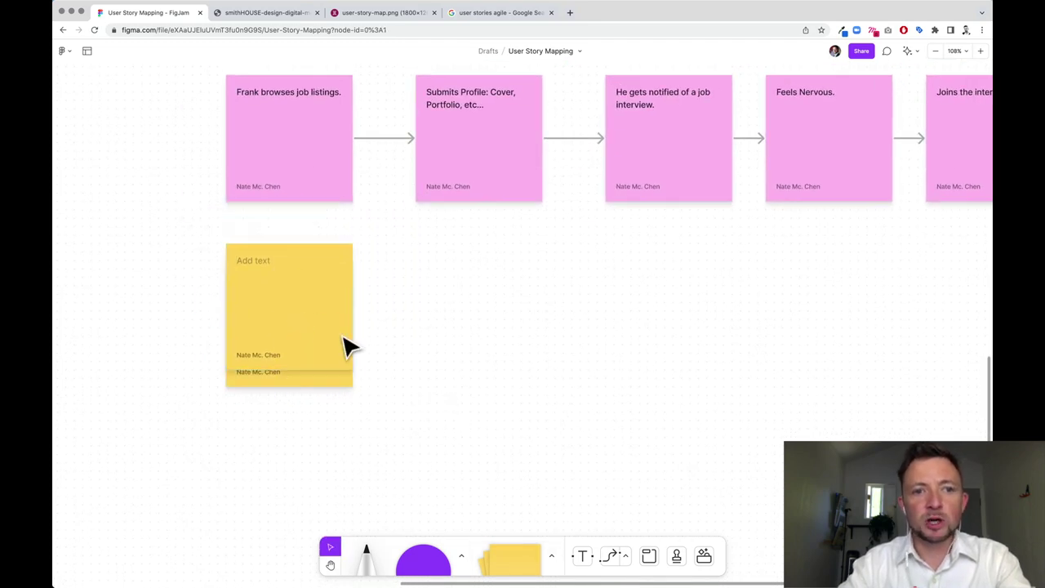
click(347, 347)
key(Delete)
Step: Write a story on the yellow sticky: the persona needs to see available jobs to apply; given nervousness, when getting an interview, then feels belonging
click(298, 343)
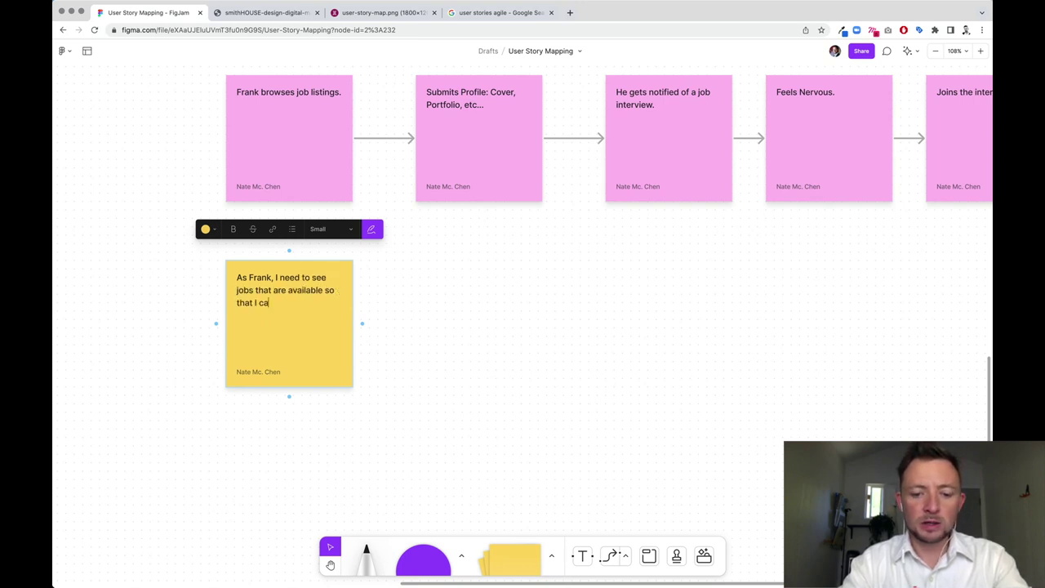
scroll(307, 239, down, 5)
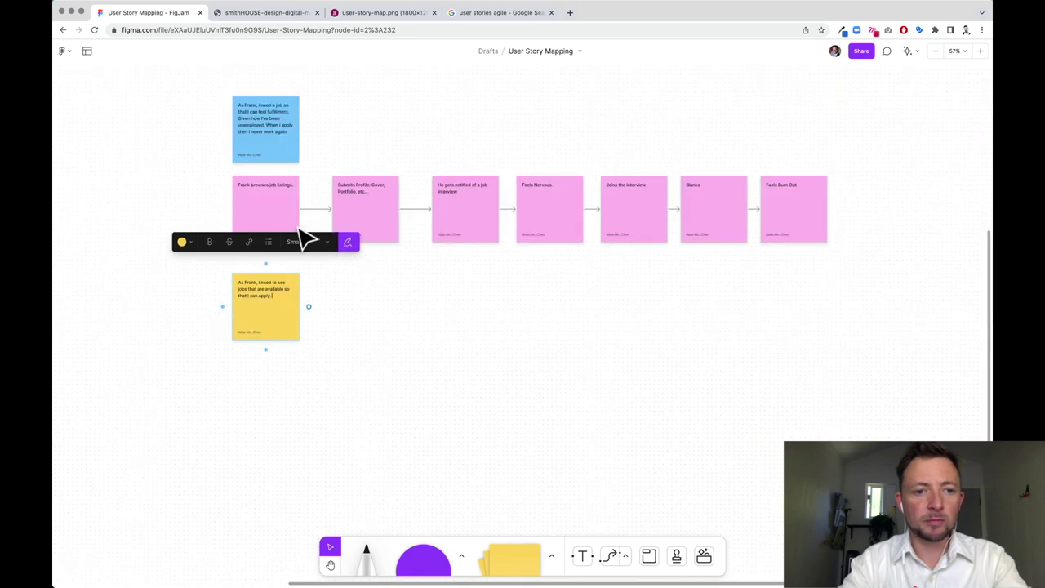
scroll(261, 314, up, 4)
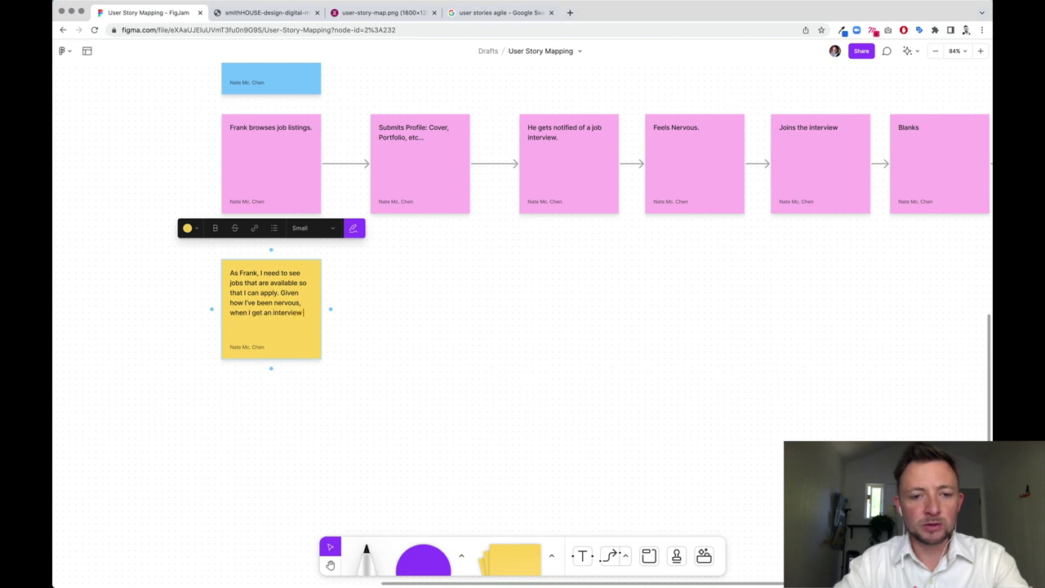
scroll(303, 432, up, 3)
text(then I)
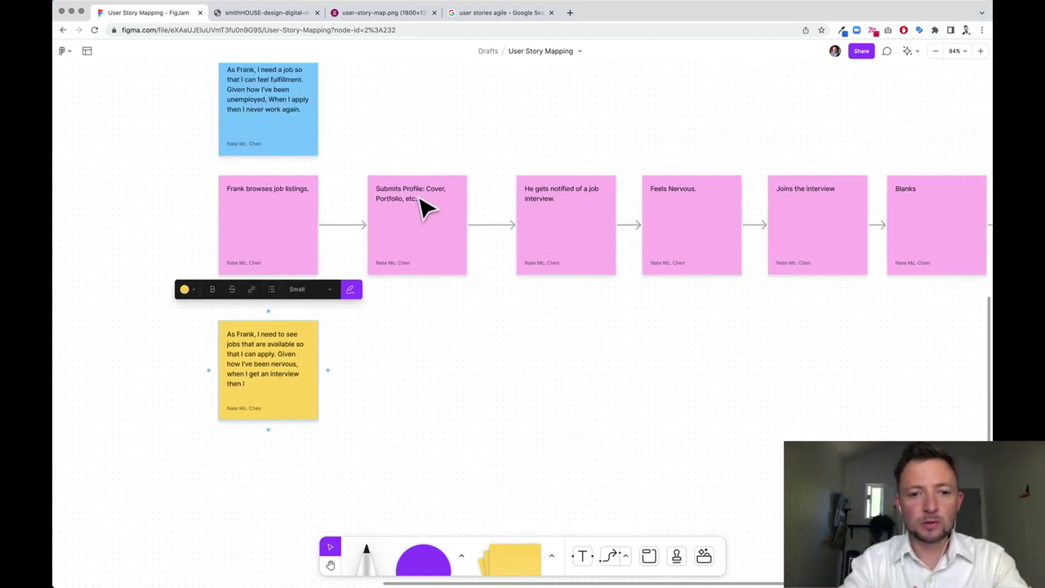
scroll(424, 208, down, 5)
scroll(373, 164, up, 4)
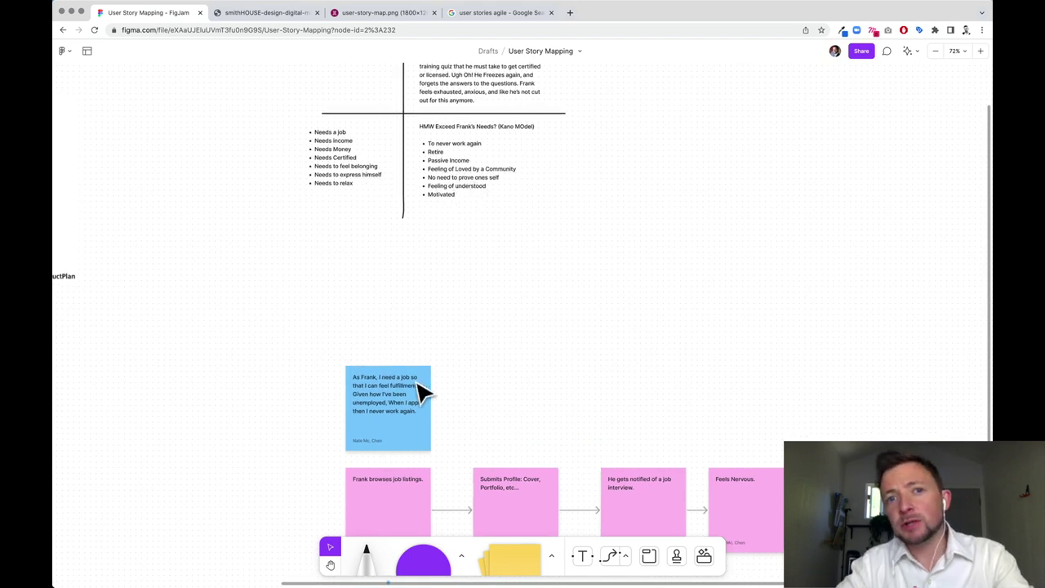
scroll(423, 394, down, 5)
scroll(409, 397, up, 4)
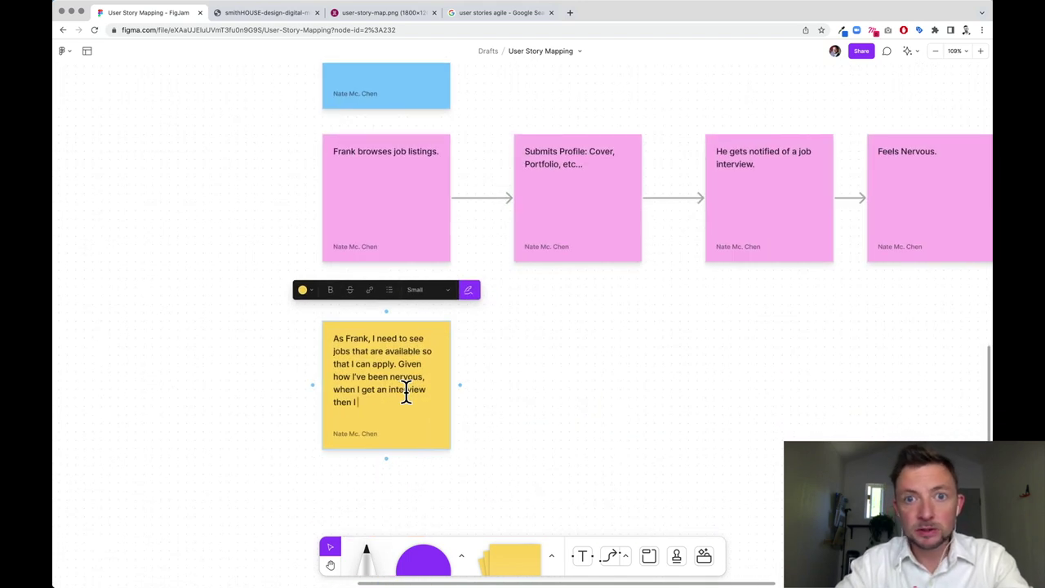
text(.)
click(590, 420)
Step: Recolour the yellow story sticky below the action row to teal
scroll(590, 420, down, 5)
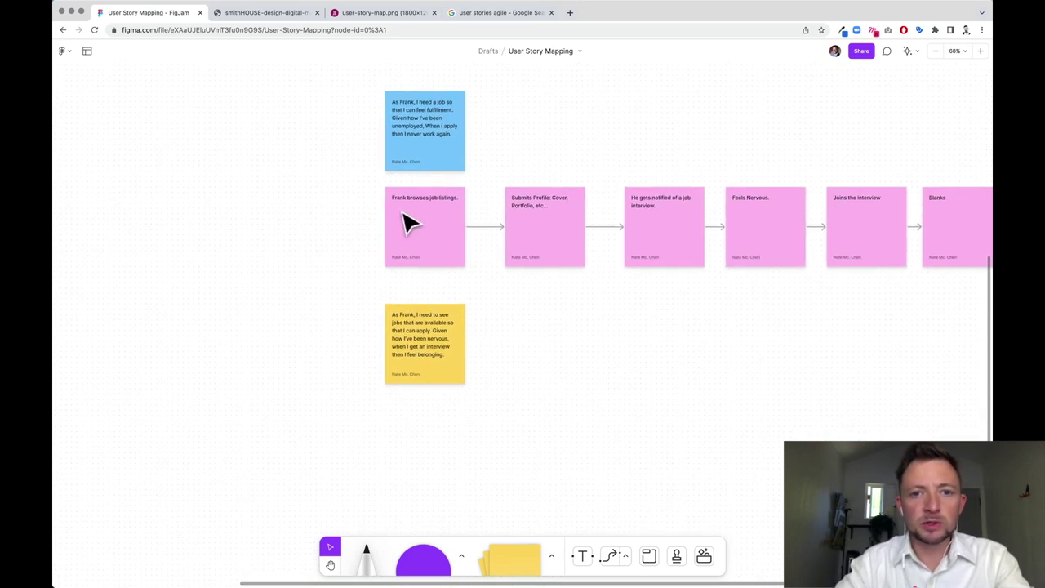
click(430, 359)
click(343, 275)
click(350, 245)
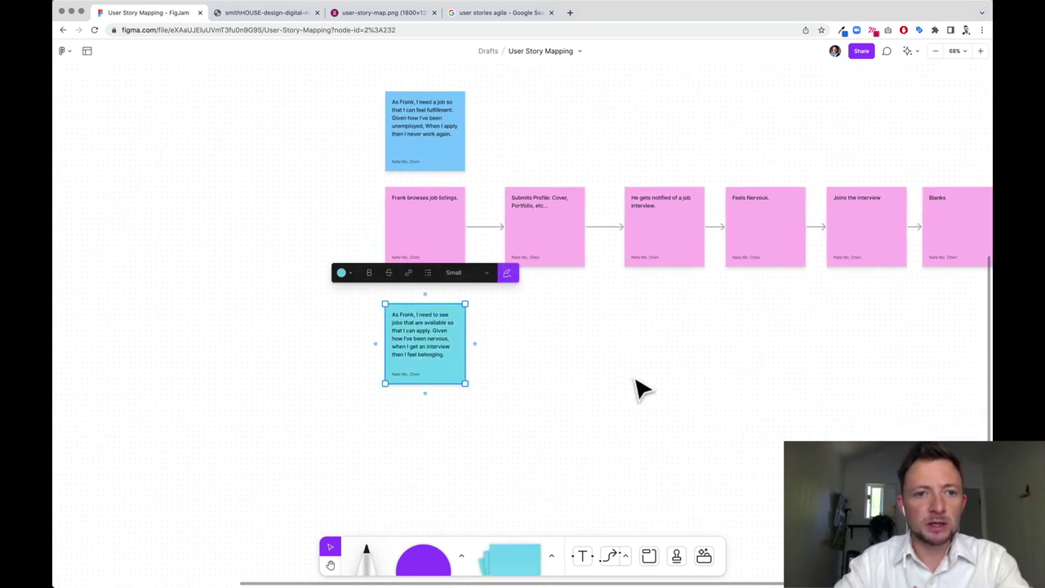
Step: Move the teal story sticky above the pink row, beside the blue user story sticky
scroll(357, 401, right, 3)
click(304, 157)
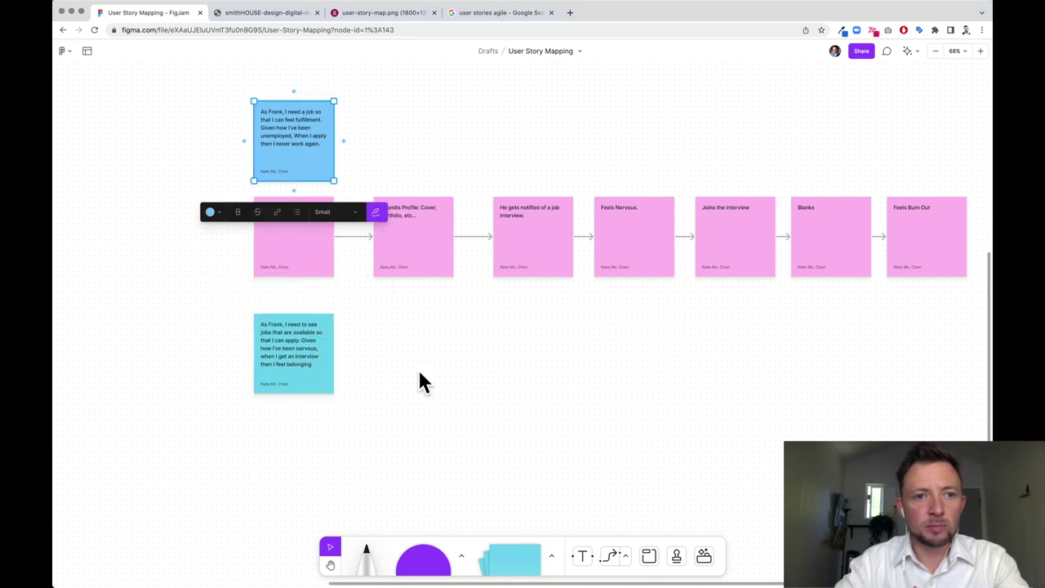
drag(296, 367, 217, 150)
Step: Move the blue user story sticky up beside the persona grid and recolour it green
click(316, 129)
scroll(315, 128, down, 5)
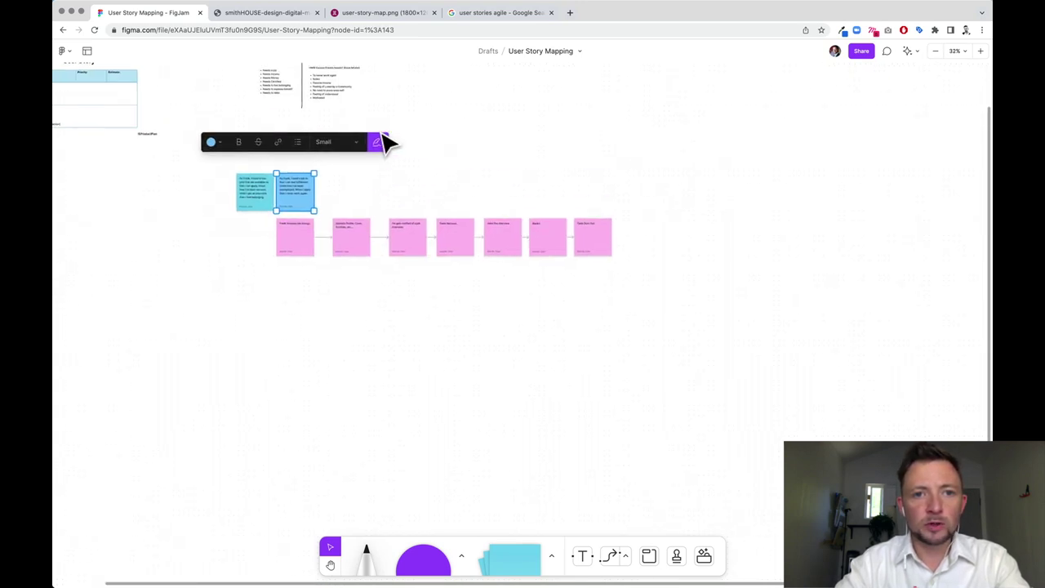
drag(296, 190, 432, 94)
click(357, 135)
click(343, 109)
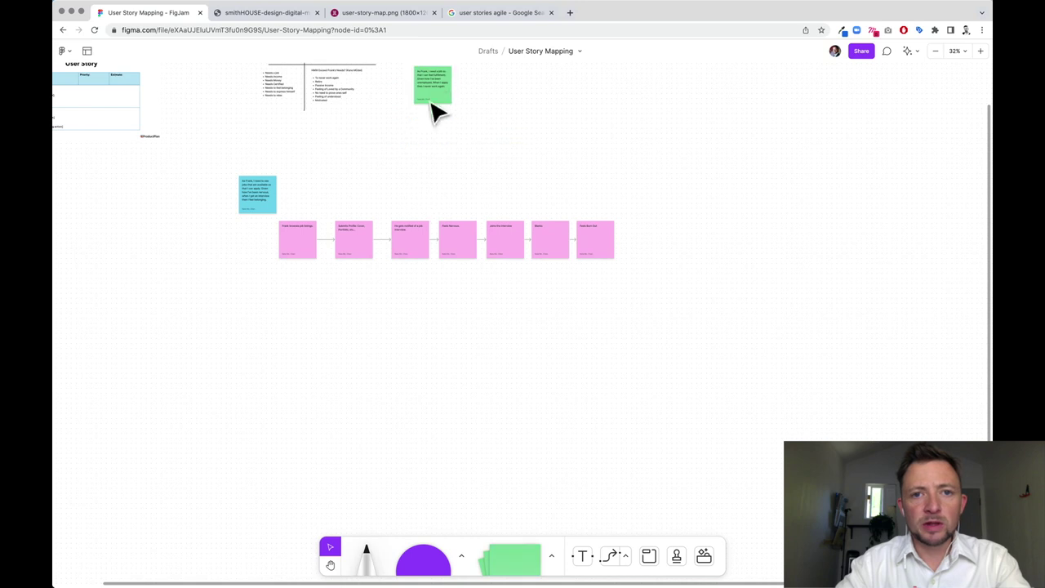
Step: Move the teal story sticky directly above the first pink sticky, aligned with its column
click(262, 200)
drag(261, 210, 304, 195)
scroll(350, 310, up, 8)
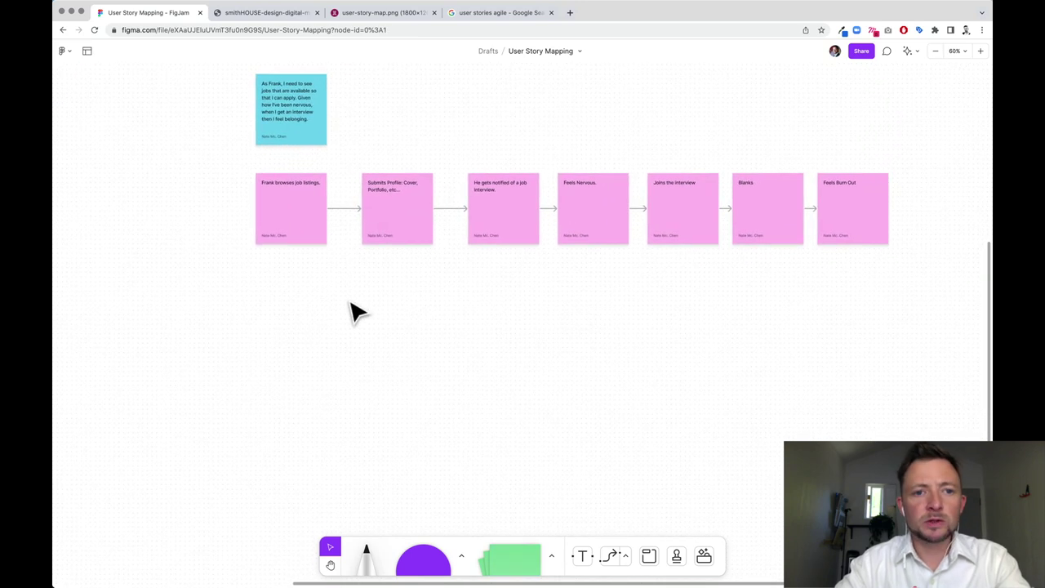
Step: Add a yellow sticky below the job-browsing action and label it "Job Listing"
drag(523, 529, 303, 338)
click(186, 250)
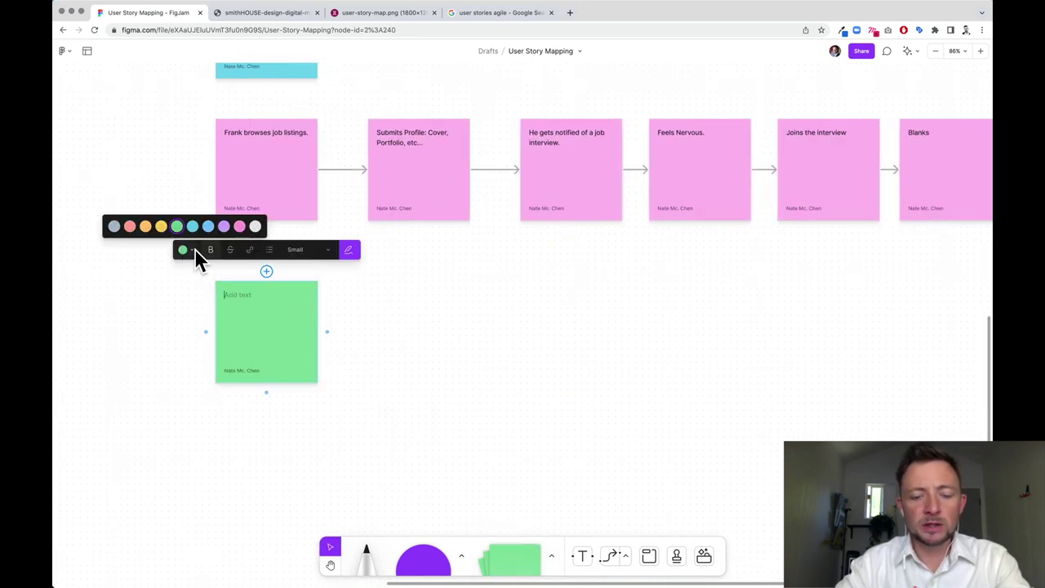
click(145, 227)
text(Job Listing)
click(333, 329)
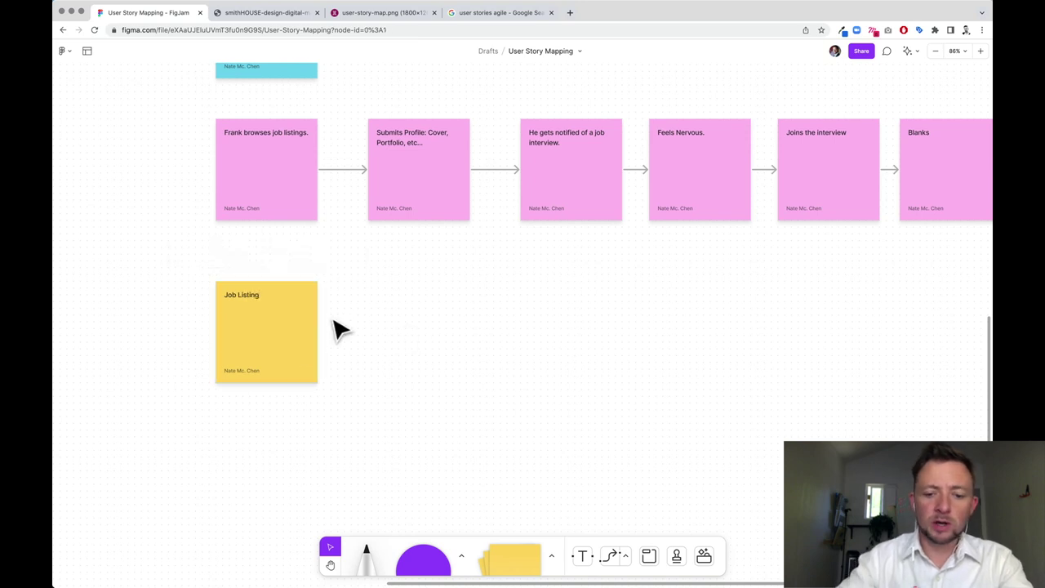
Step: Duplicate the "Job Listing" sticky below the original and change the copy's text to "Job posting"
drag(287, 332, 280, 436)
double_click(247, 403)
text(posti)
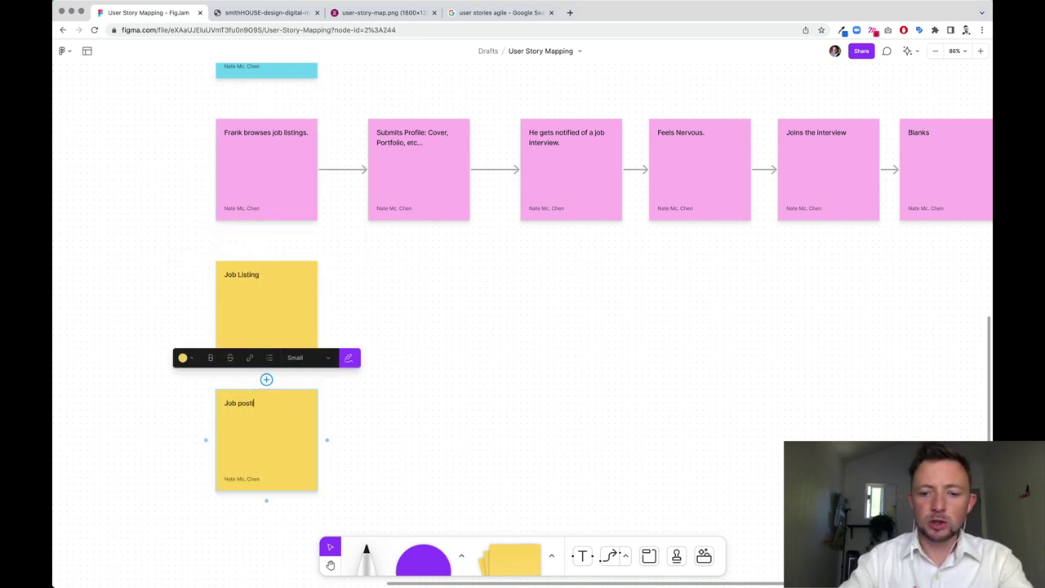
text(ng)
click(250, 366)
Step: Duplicate the "Job Listing" sticky below the profile-submission action and label the copy "Job Form"
click(253, 319)
drag(252, 319, 420, 299)
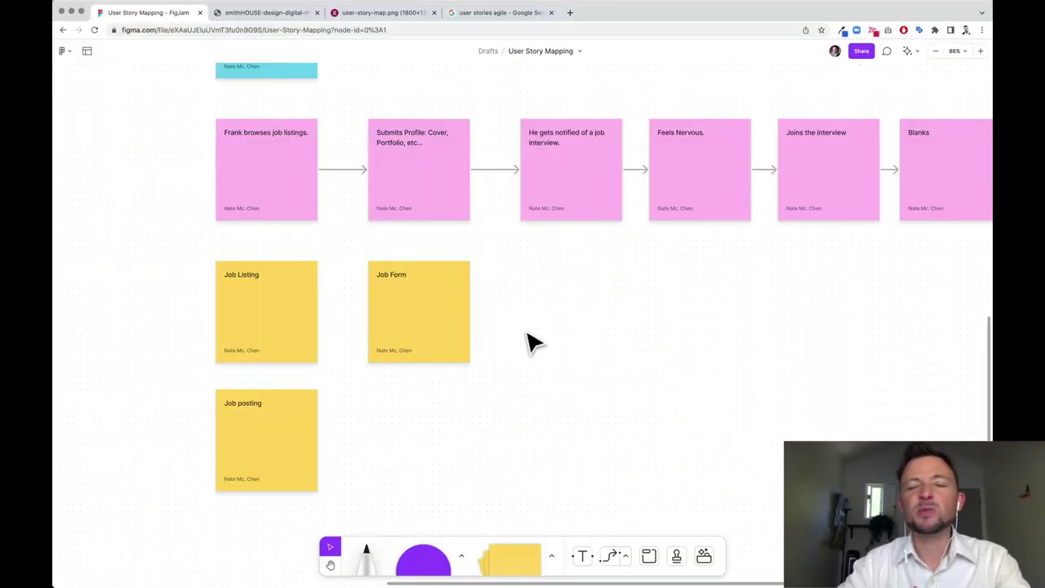
scroll(490, 339, right, 2)
Step: Duplicate the "Job Form" sticky below the original and change the copy's text to "Resume template"
drag(417, 293, 427, 439)
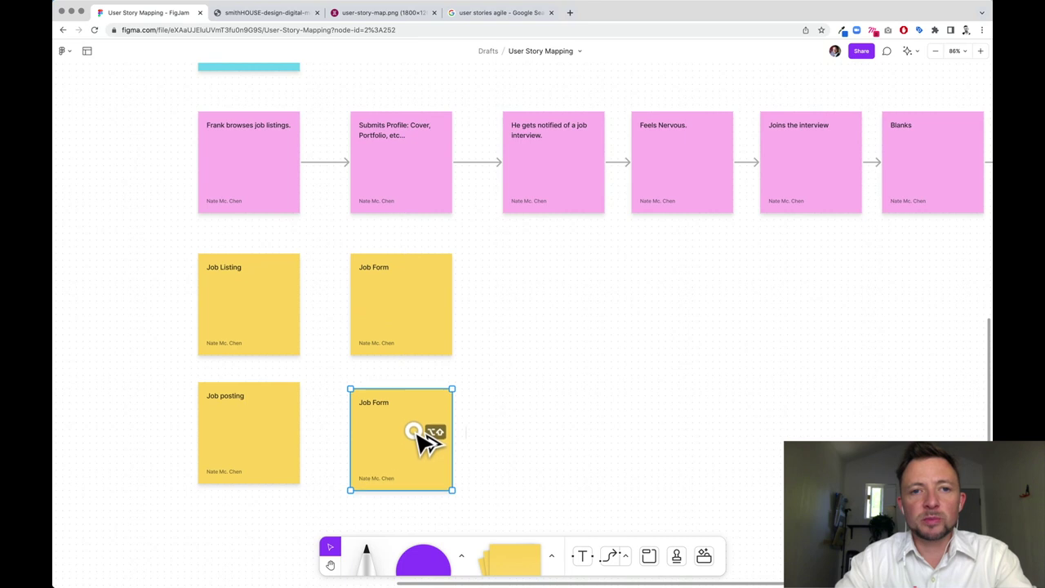
double_click(381, 401)
text(Resume template)
click(508, 410)
Step: Duplicate the "Resume template" sticky below the original and change the copy's text to "cover letter template"
scroll(368, 413, down, 4)
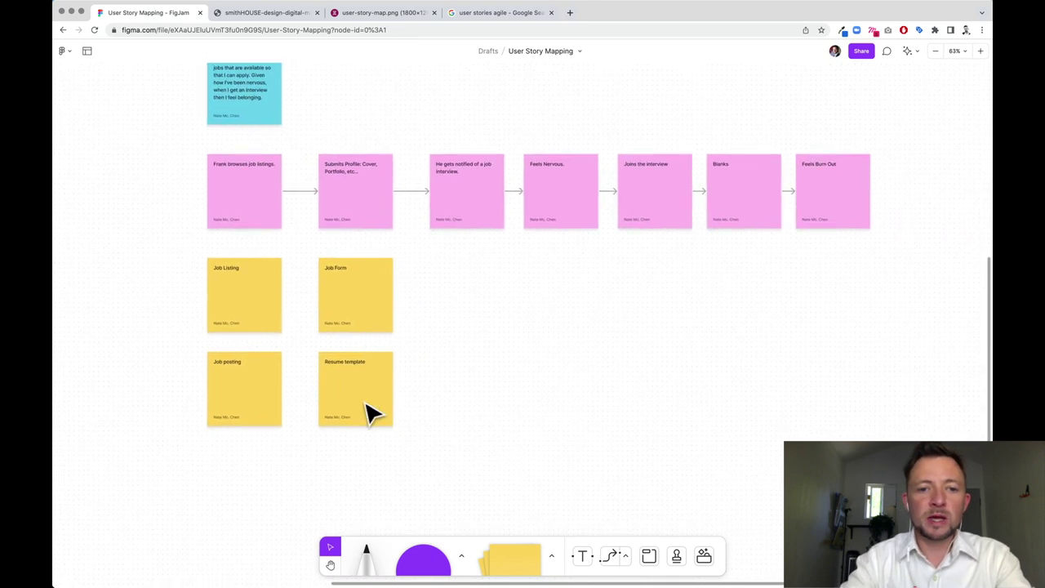
drag(368, 413, 373, 483)
double_click(350, 472)
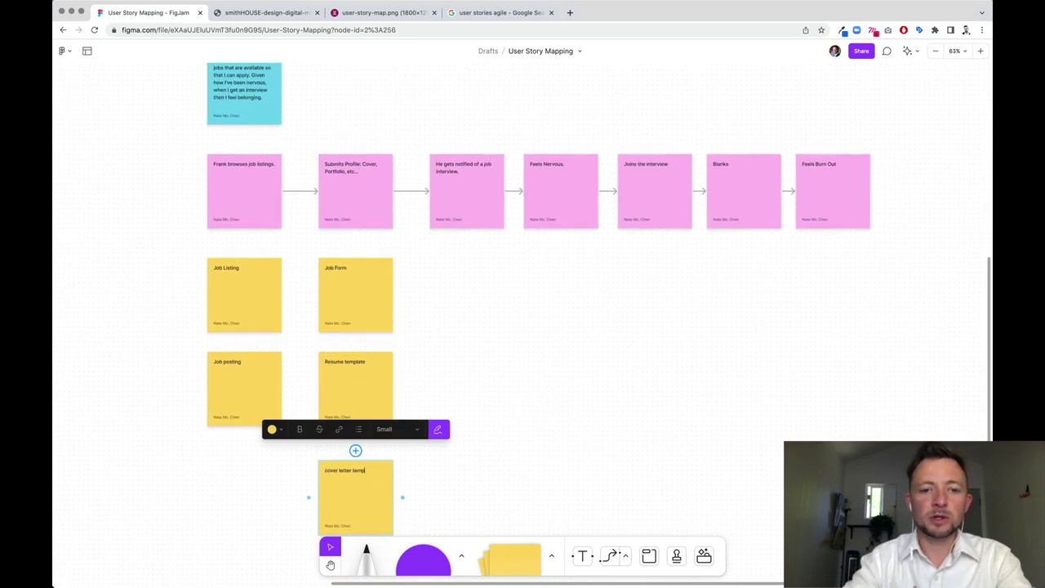
text(cover letter temp)
click(497, 236)
Step: Duplicate the "Job Form" sticky below the interview-notification action and label the copy "Email Notification"
scroll(498, 236, up, 4)
drag(286, 298, 437, 298)
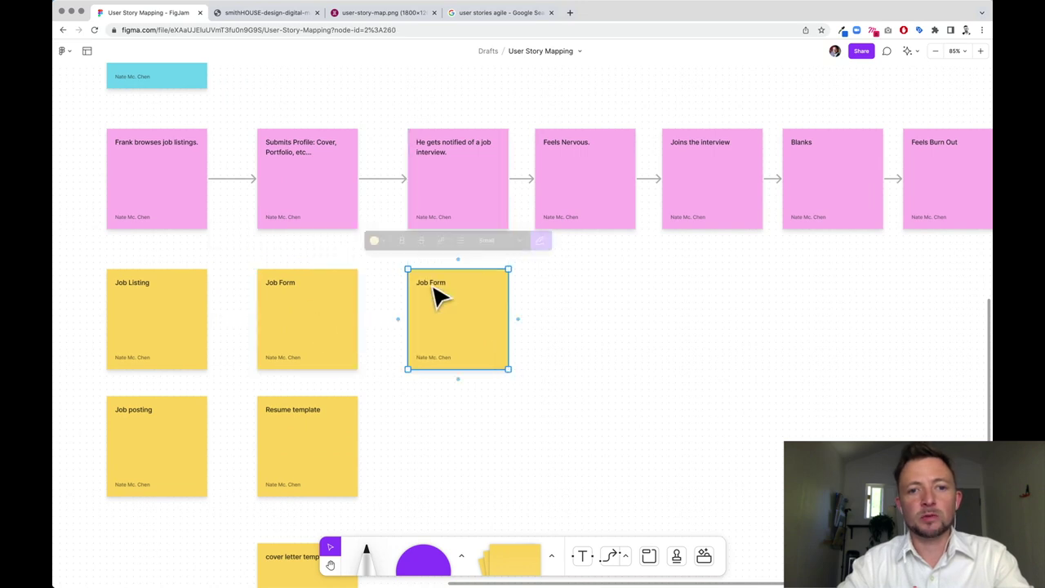
double_click(430, 281)
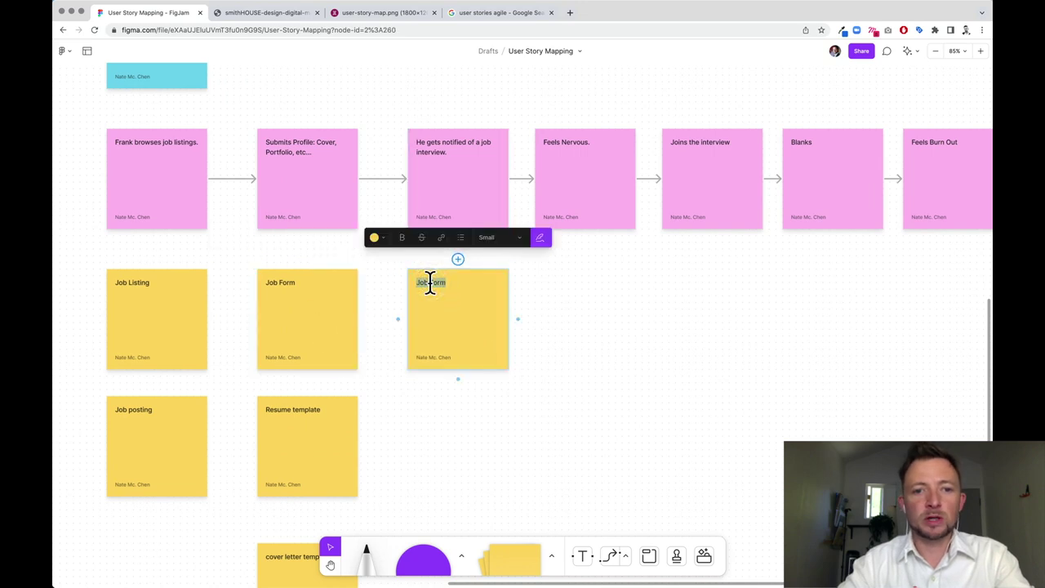
click(628, 310)
Step: Duplicate the "Email Notification" sticky below the original and change the copy's text to "Push Notification"
drag(467, 332, 466, 460)
double_click(453, 411)
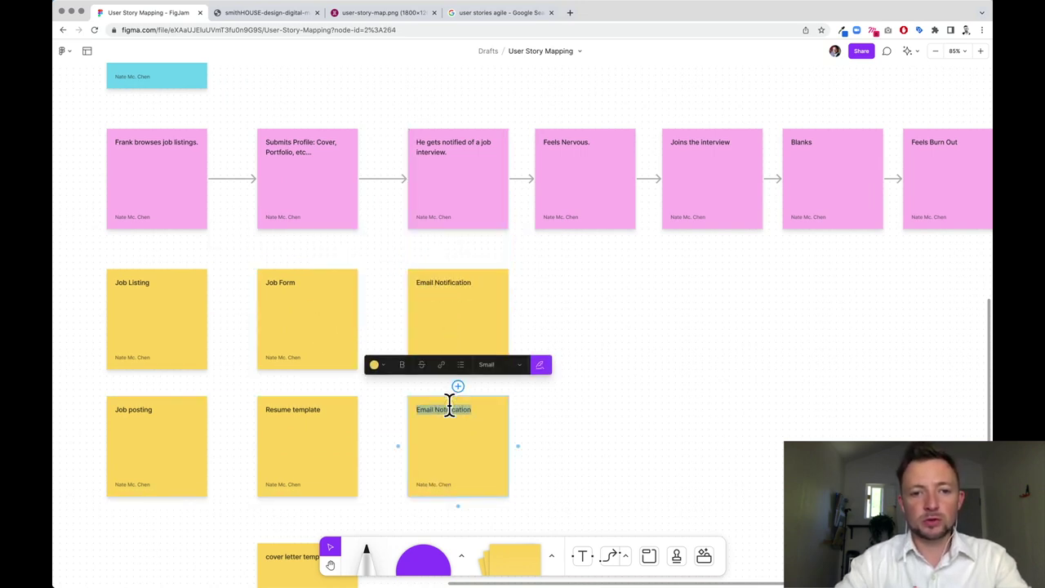
click(662, 445)
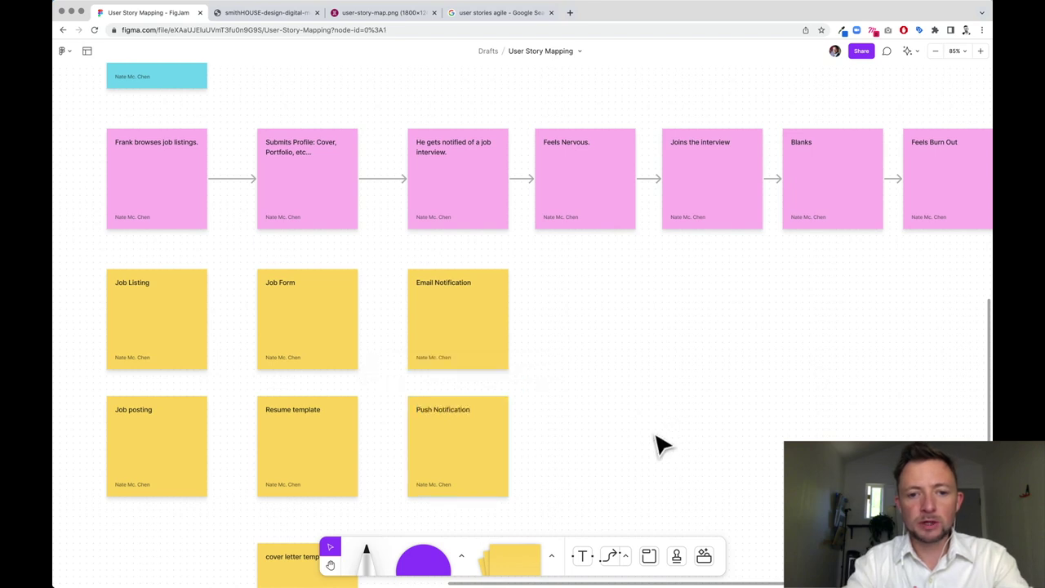
Step: Duplicate the "Email Notification" sticky below the "Feels Nervous." action and clear the copy's text
click(474, 320)
drag(473, 320, 602, 313)
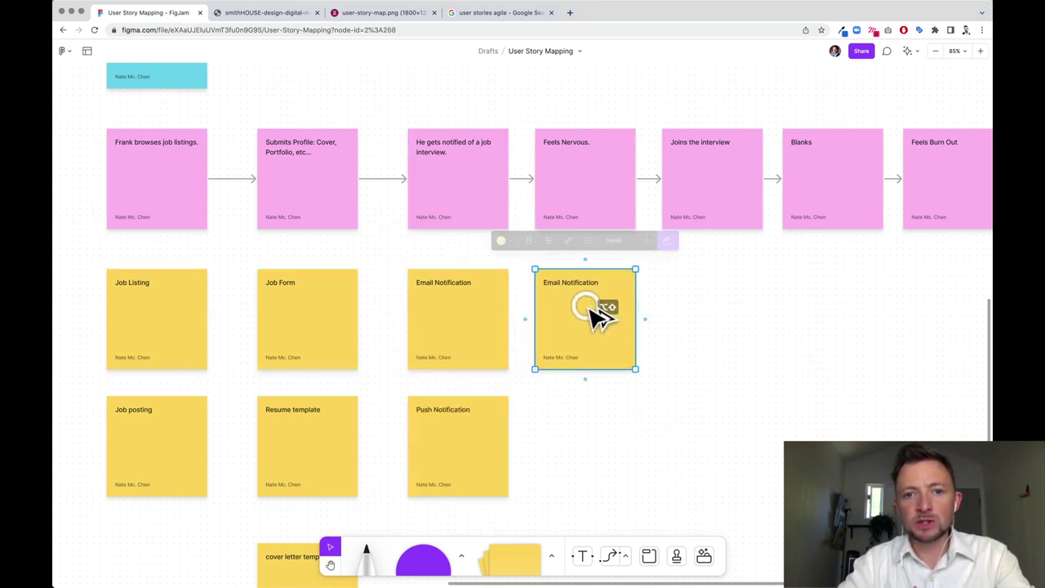
scroll(766, 368, right, 2)
double_click(529, 274)
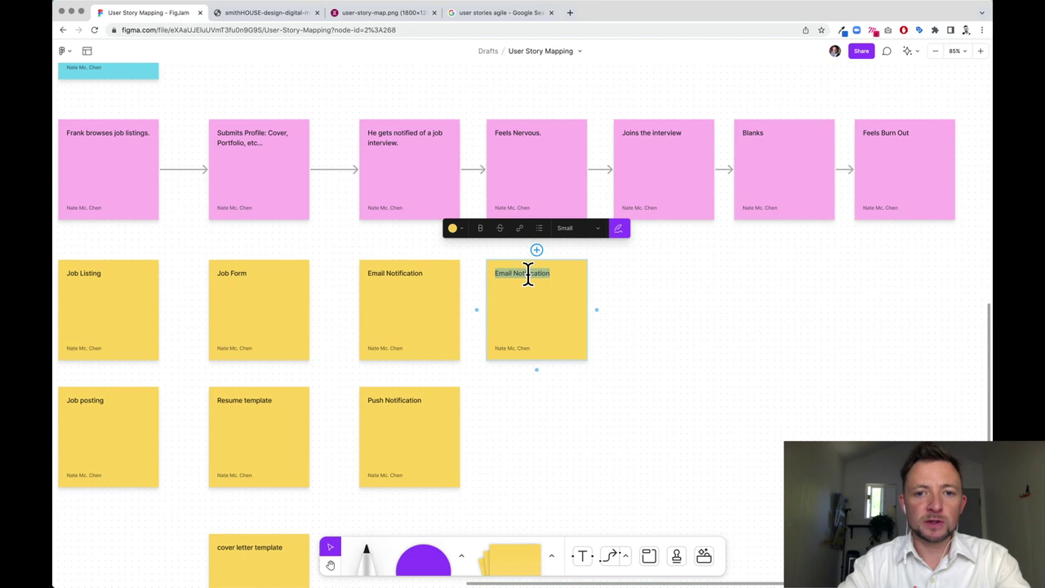
key(BackSpace)
scroll(257, 128, down, 3)
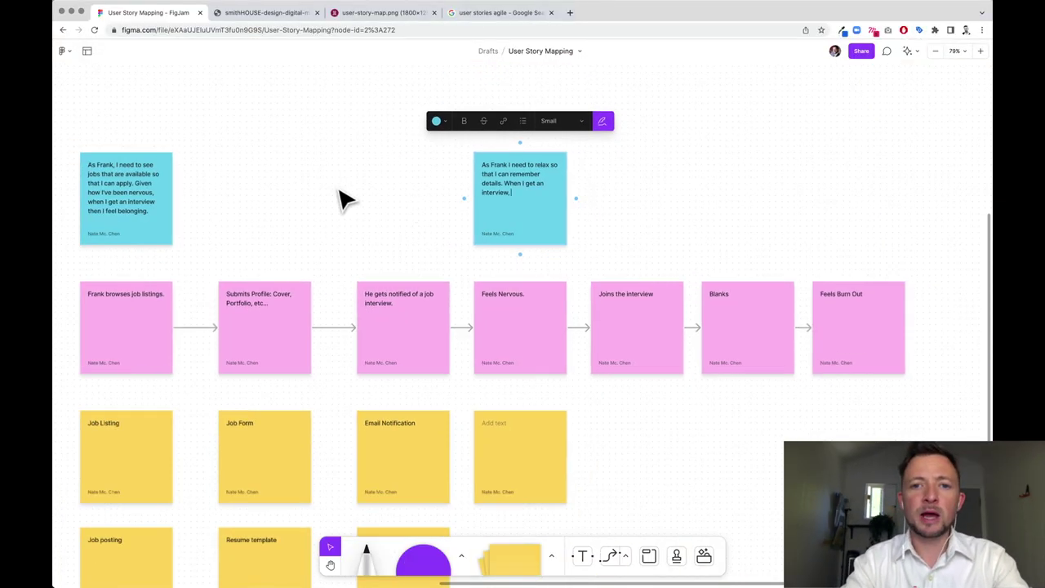
Step: Finish the teal user story above the "Feels Nervous." action so it ends "When I join an interview, then I belong."
scroll(217, 287, up, 5)
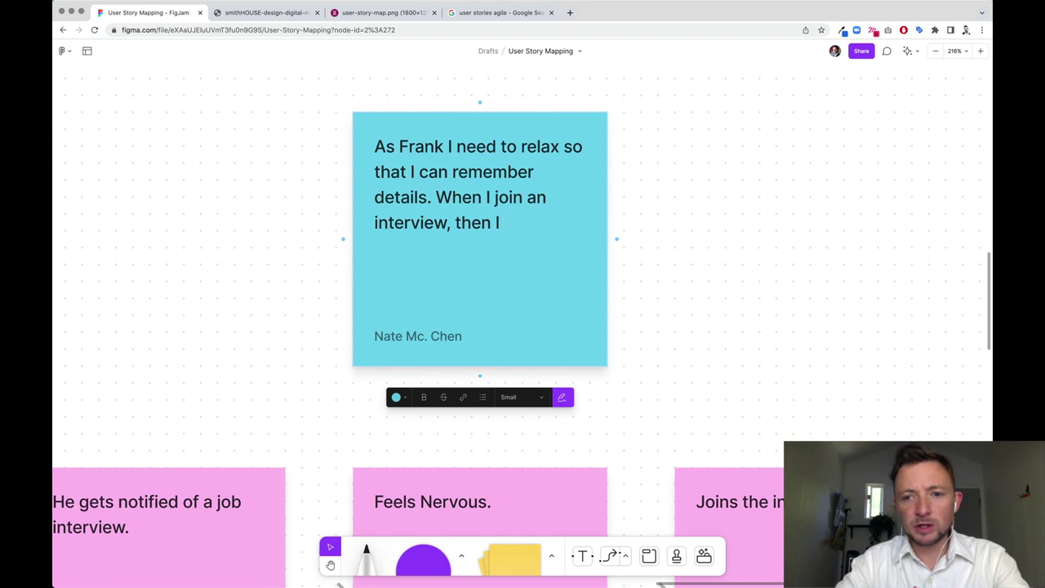
text(belong.)
click(759, 285)
Step: Label the empty yellow sticky below the "Feels Nervous." action "Listen to Classical Music"
scroll(450, 273, down, 5)
scroll(504, 315, down, 3)
click(531, 433)
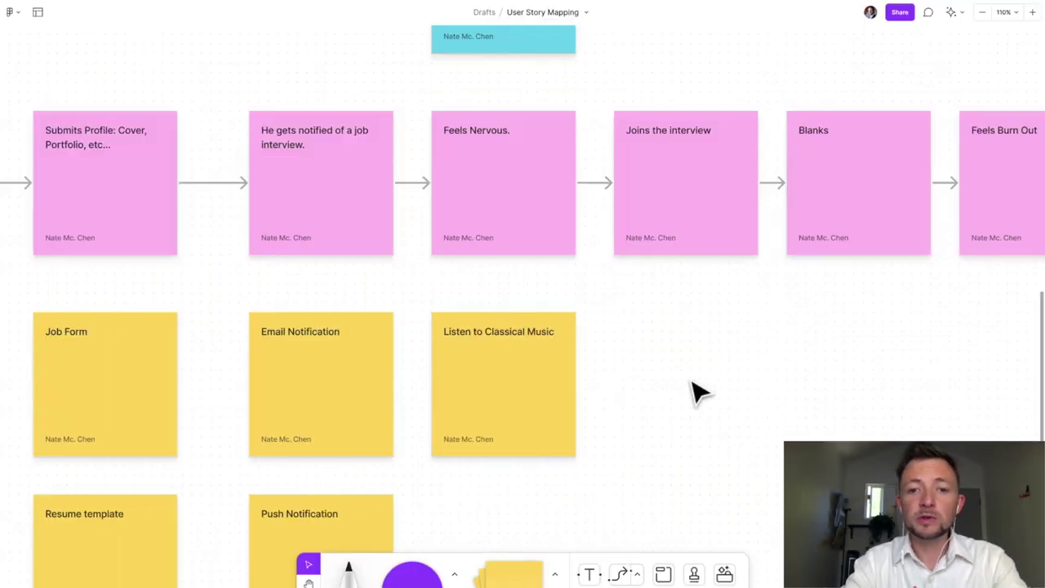
Step: Add a yellow sticky below "Listen to Classical Music" reading "Listen to music that is catered to those with anxiety. "Spoke""
scroll(691, 390, down, 5)
click(555, 280)
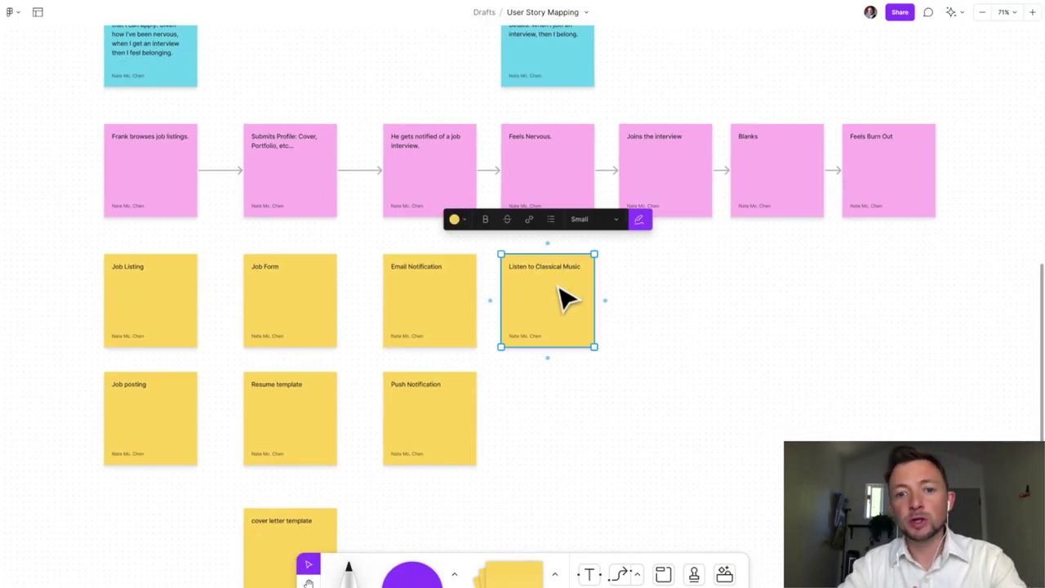
scroll(572, 245, down, 1)
scroll(572, 245, right, 1)
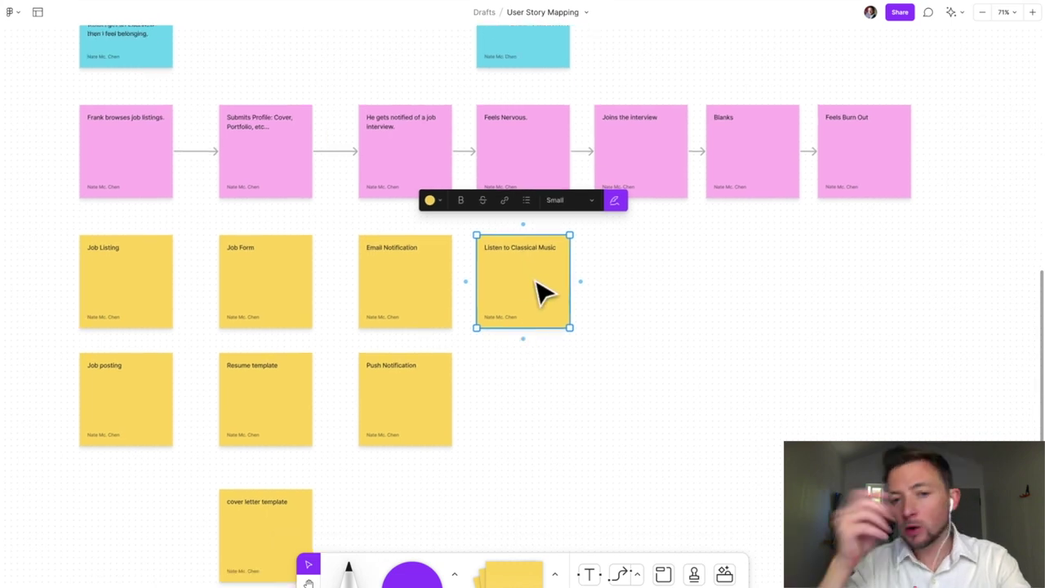
click(523, 338)
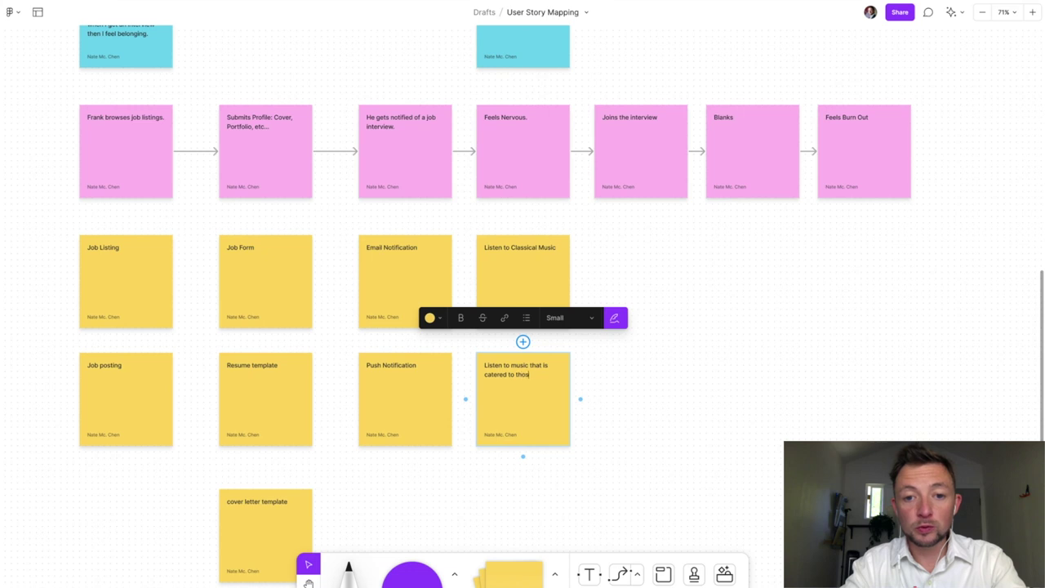
click(700, 390)
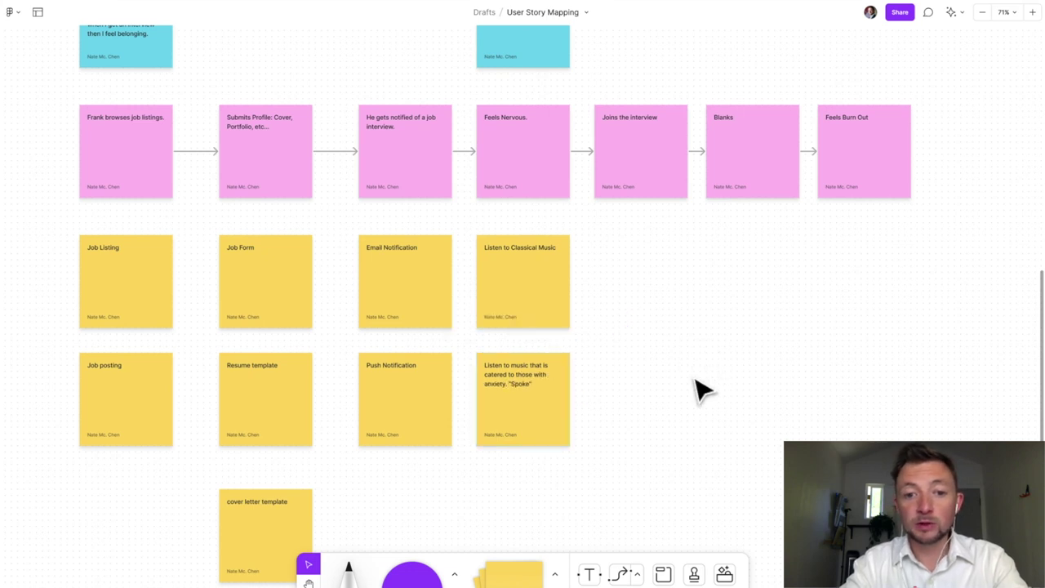
Step: Duplicate the "Spoke" music sticky directly below itself and change the copy's text to "Meditate"
scroll(700, 390, down, 2)
drag(564, 372, 560, 490)
text(Meditate)
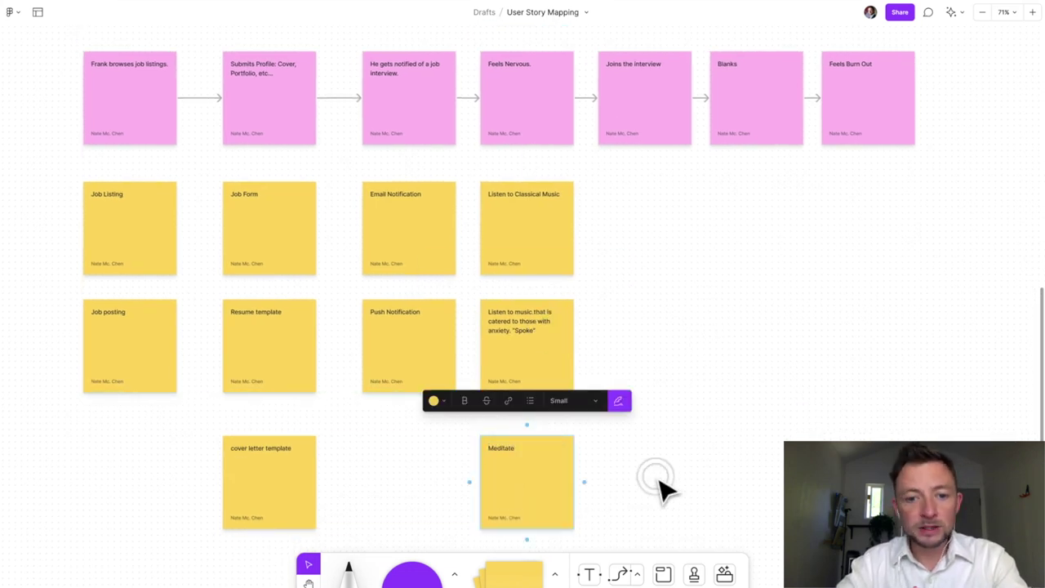
Step: Duplicate the "Meditate" sticky below the original and change the copy's text to "Actively Play Music like a piano"
scroll(560, 427, down, 3)
drag(512, 368, 512, 457)
double_click(512, 458)
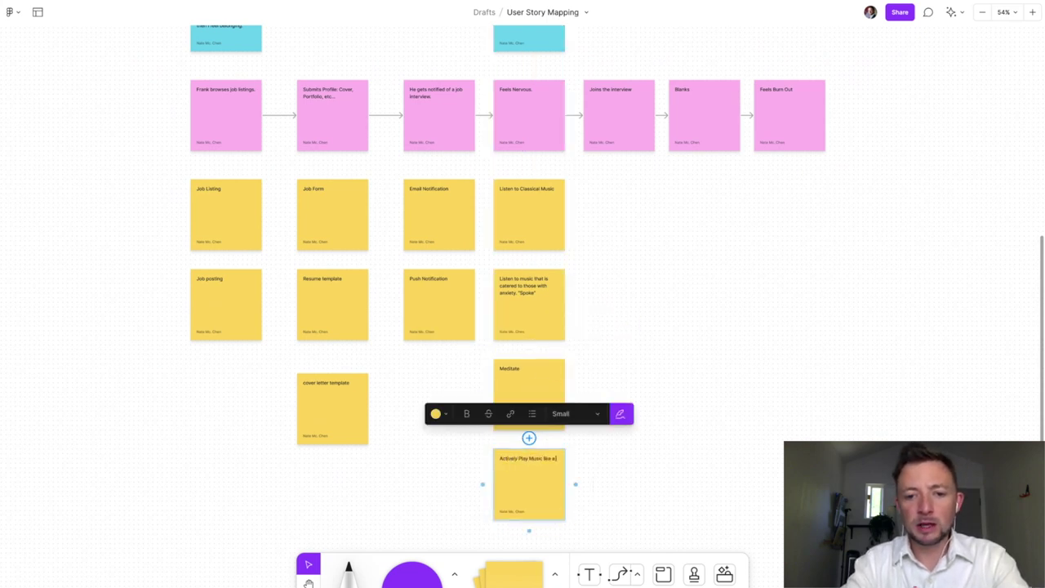
text(Actively Play Music like a piano)
click(695, 490)
Step: Duplicate the piano sticky below the original and change the copy's text to "They could actively whistle, hum, tap, etc..."
scroll(621, 392, down, 5)
click(553, 299)
drag(553, 299, 550, 396)
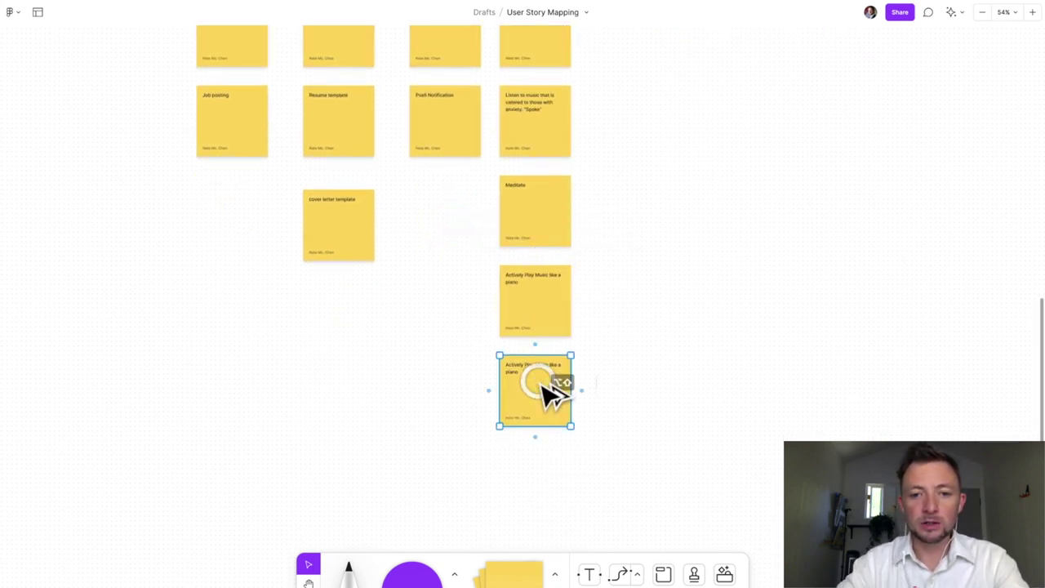
double_click(526, 368)
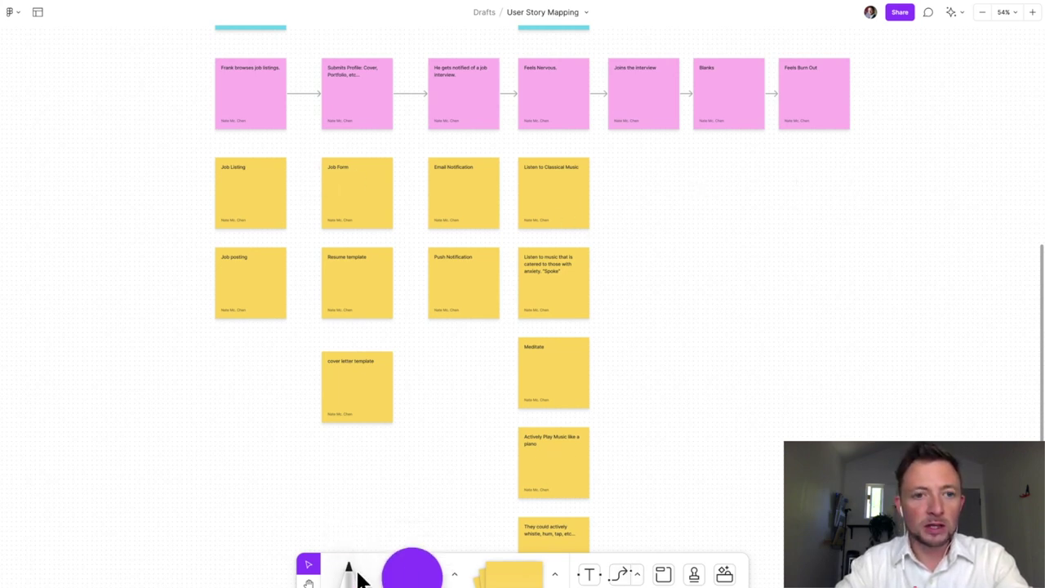
Step: Draw an arrow pointing at the first yellow row, a horizontal line beneath that row, and vertical lines on both sides of the "Feels Nervous." column
click(349, 570)
drag(196, 237, 279, 237)
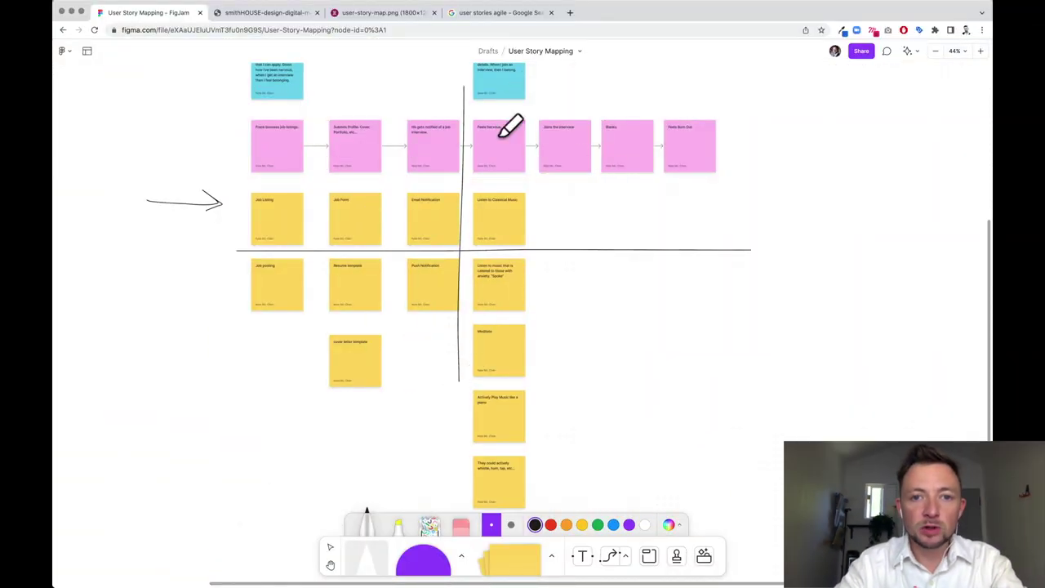
drag(535, 80, 536, 352)
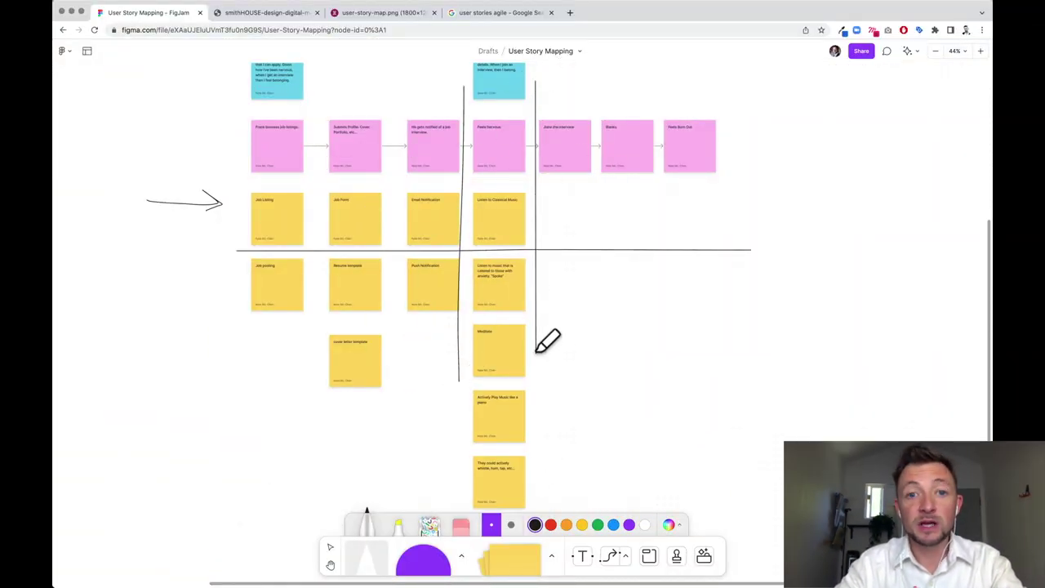
Step: Complete the MOSCOW text beside the map with the lines "Must have", "Should Have", "Could Have" and "Won't Have"
scroll(532, 236, down, 5)
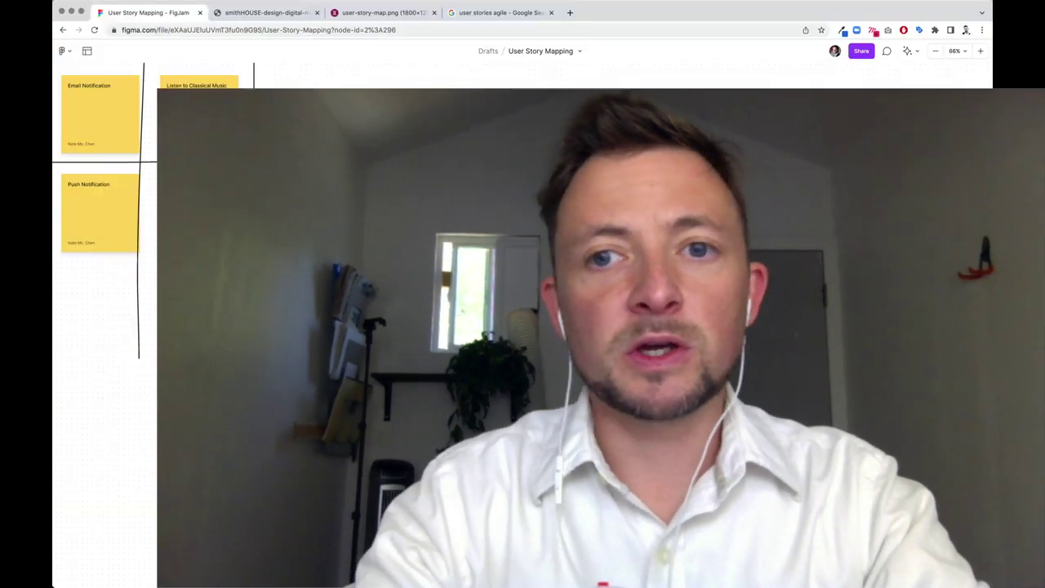
text(have)
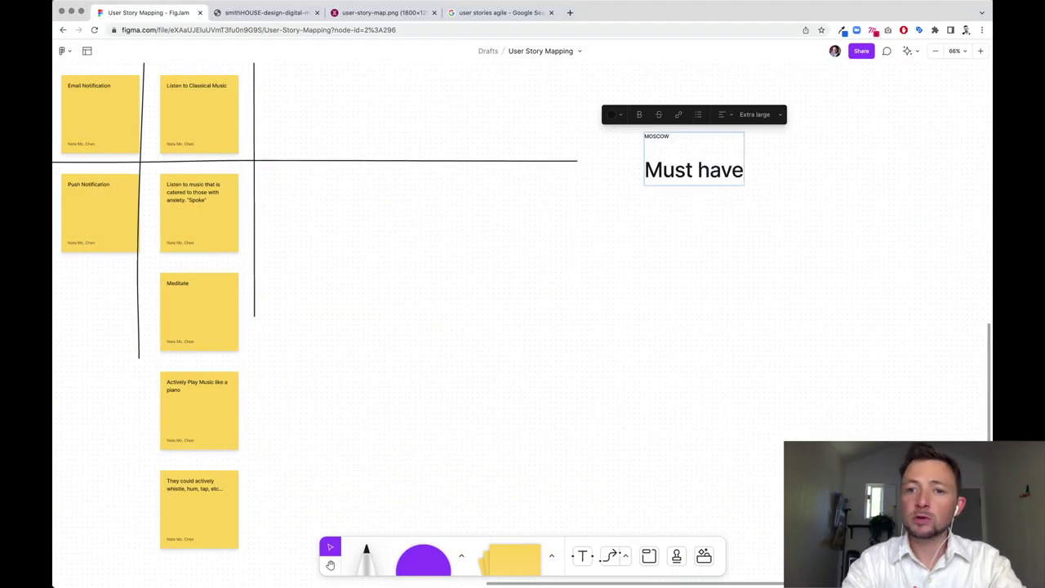
key(Return)
text(Should Have)
key(Return)
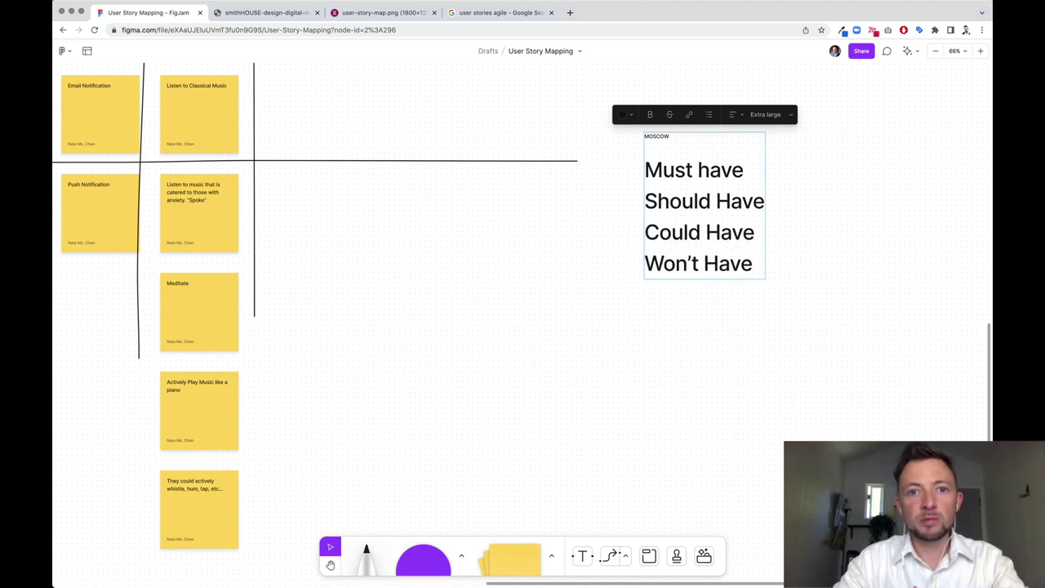
key(Escape)
click(634, 343)
Step: Review the User Story template image, the persona notes and the story map alongside the MOSCOW list
scroll(637, 347, down, 3)
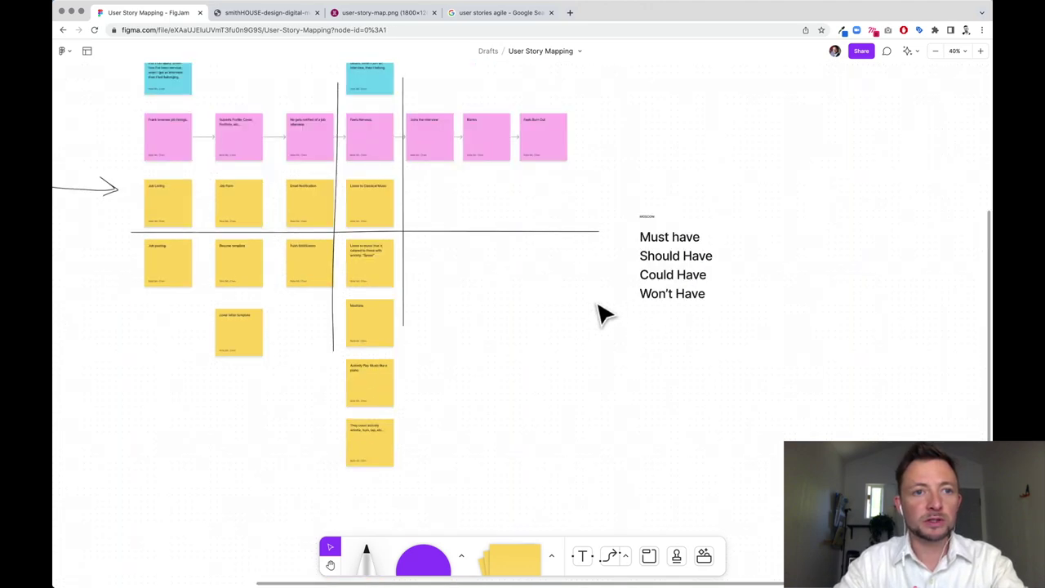
scroll(269, 242, left, 10)
scroll(269, 243, up, 5)
click(385, 145)
scroll(400, 144, up, 3)
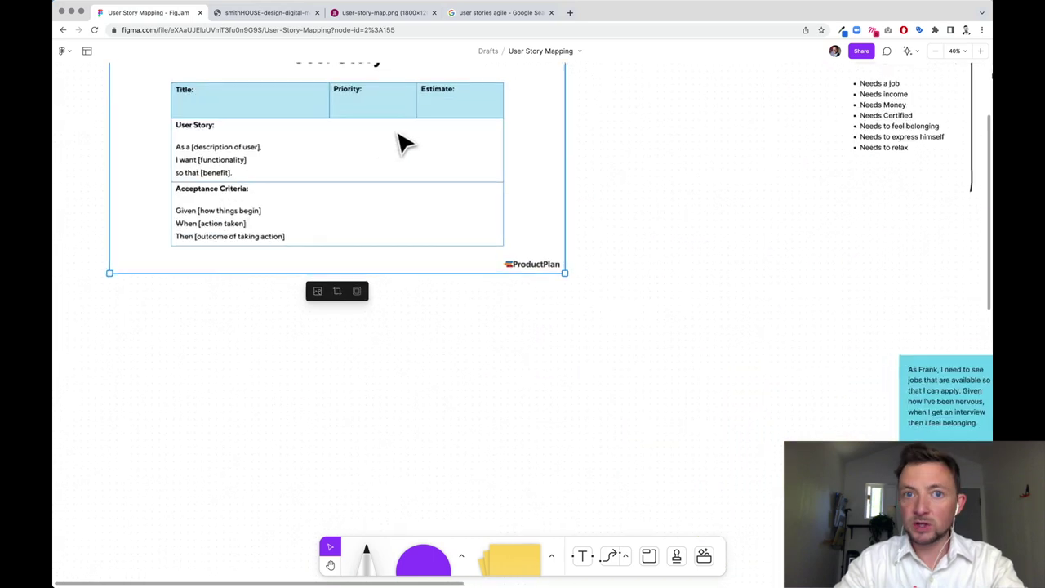
scroll(665, 335, down, 5)
scroll(665, 335, right, 5)
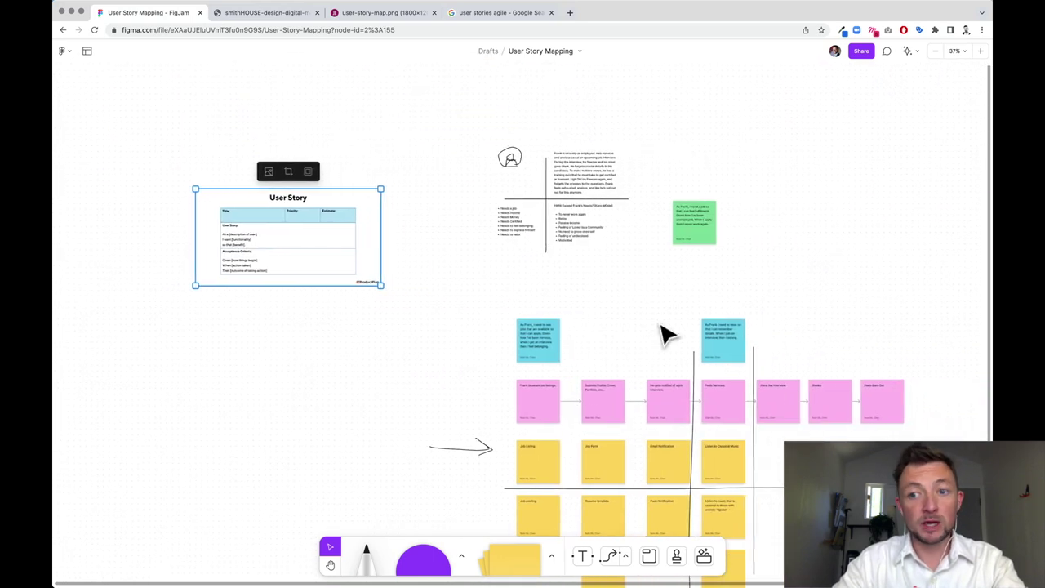
scroll(666, 335, down, 3)
scroll(833, 414, down, 1)
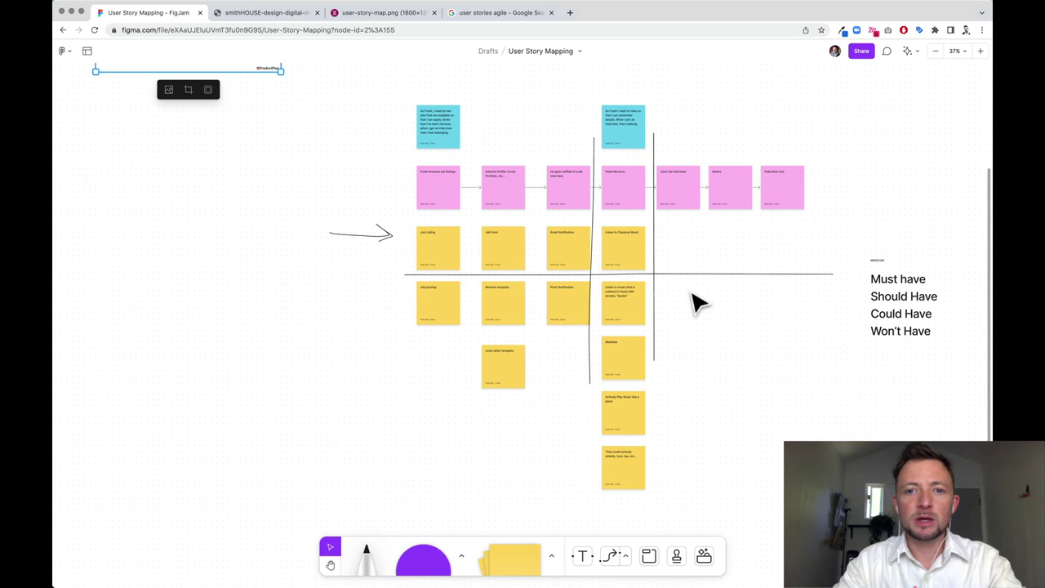
scroll(694, 304, up, 3)
scroll(691, 299, down, 3)
scroll(691, 299, right, 3)
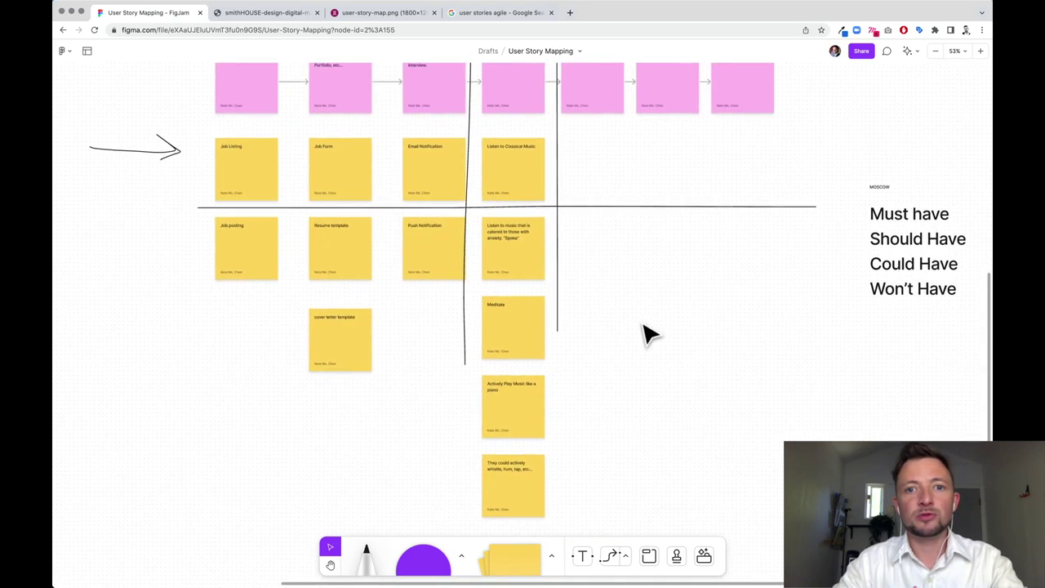
scroll(647, 333, down, 2)
scroll(647, 333, left, 1)
Step: Move the "Meditate" sticky to the end of the "Feels Nervous." column, below the whistle, hum, tap sticky
click(529, 167)
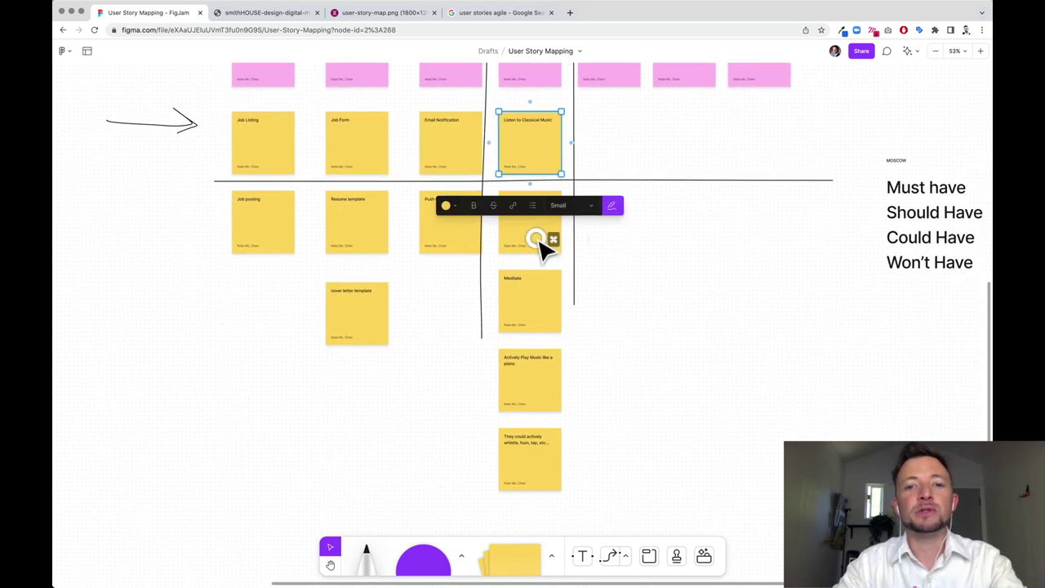
click(543, 237)
shift+click(535, 142)
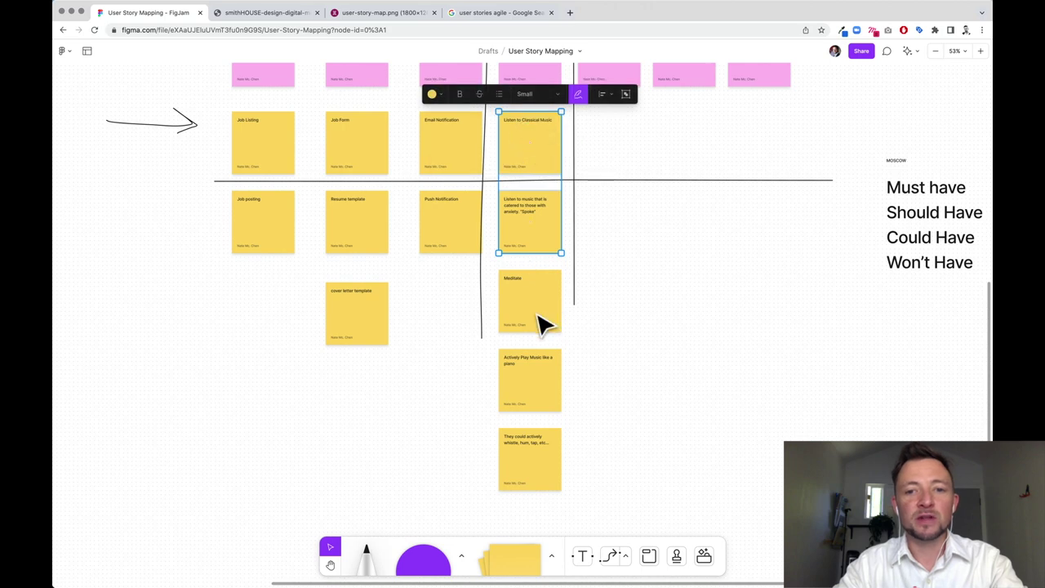
scroll(543, 325, down, 3)
click(561, 268)
click(518, 262)
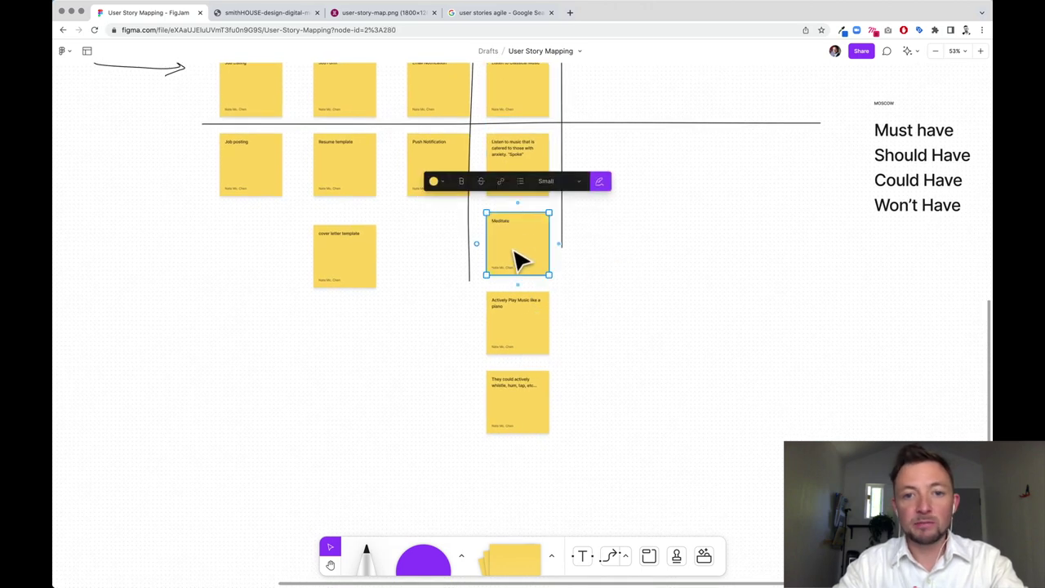
drag(517, 261, 523, 490)
click(643, 447)
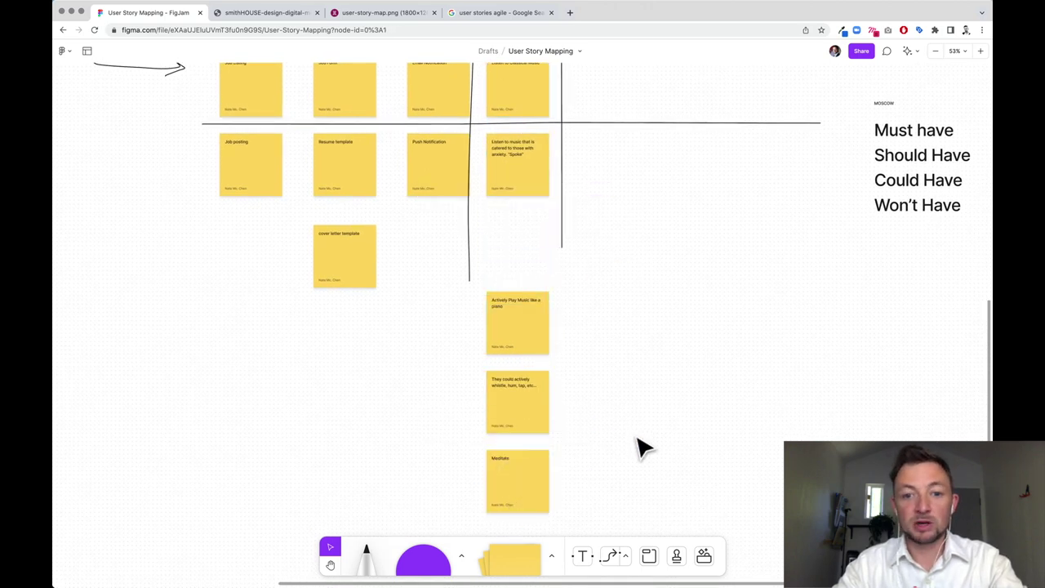
Step: Move the "Listen to Classical Music" and "Spoke" music stickies down together, below the horizontal dividing line
click(527, 193)
shift+click(542, 74)
drag(541, 74, 537, 173)
Step: Move the "They could actively whistle, hum, tap, etc..." sticky above the dividing line, directly under the "Feels Nervous." action
click(537, 419)
scroll(525, 446, up, 1)
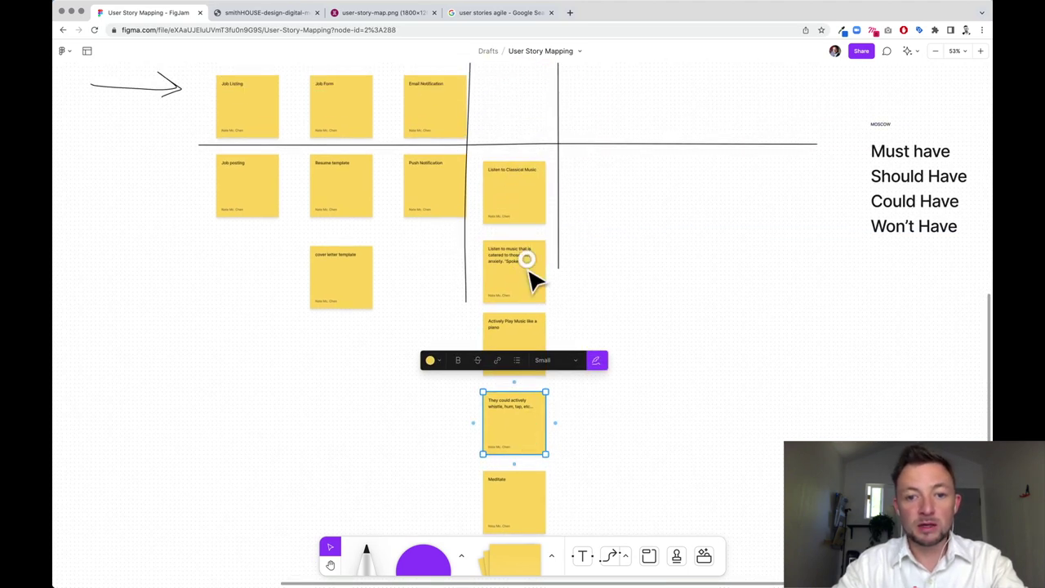
drag(531, 280, 541, 126)
click(707, 303)
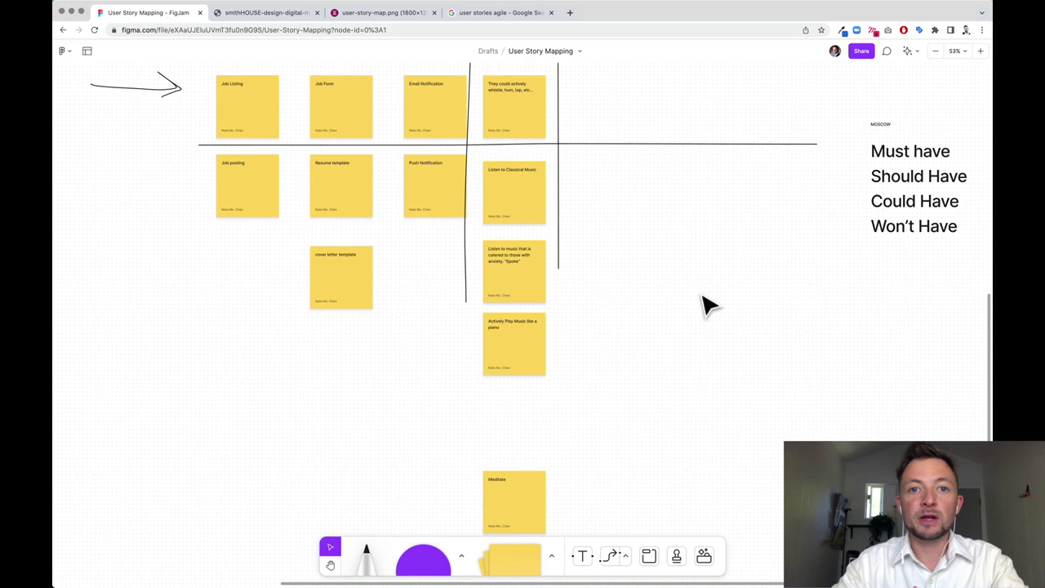
Step: Turn the piano sticky's text into a bulleted item and move the "Meditate" sticky up directly beneath it
click(517, 349)
click(519, 281)
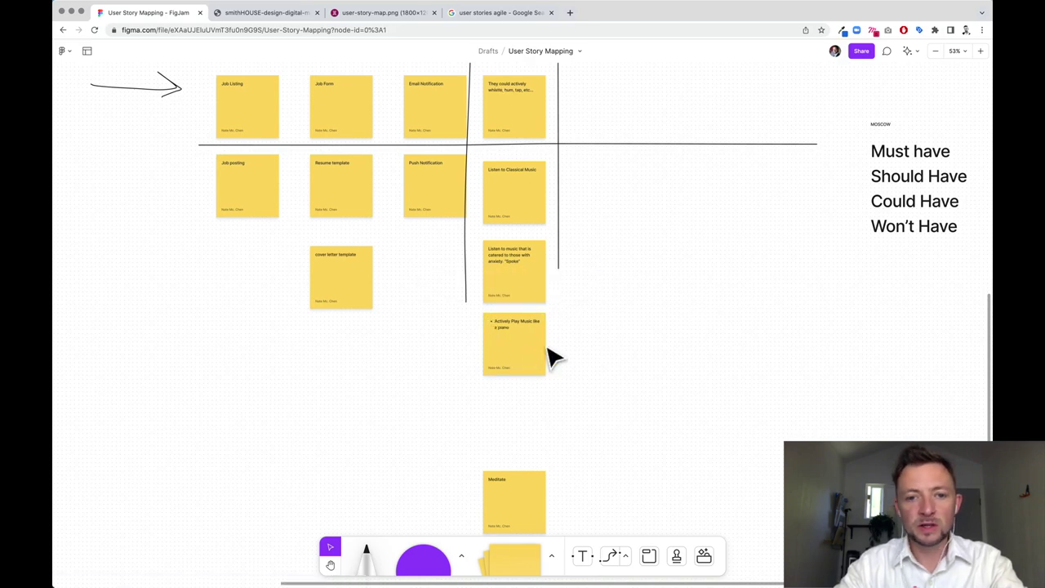
drag(518, 525, 531, 444)
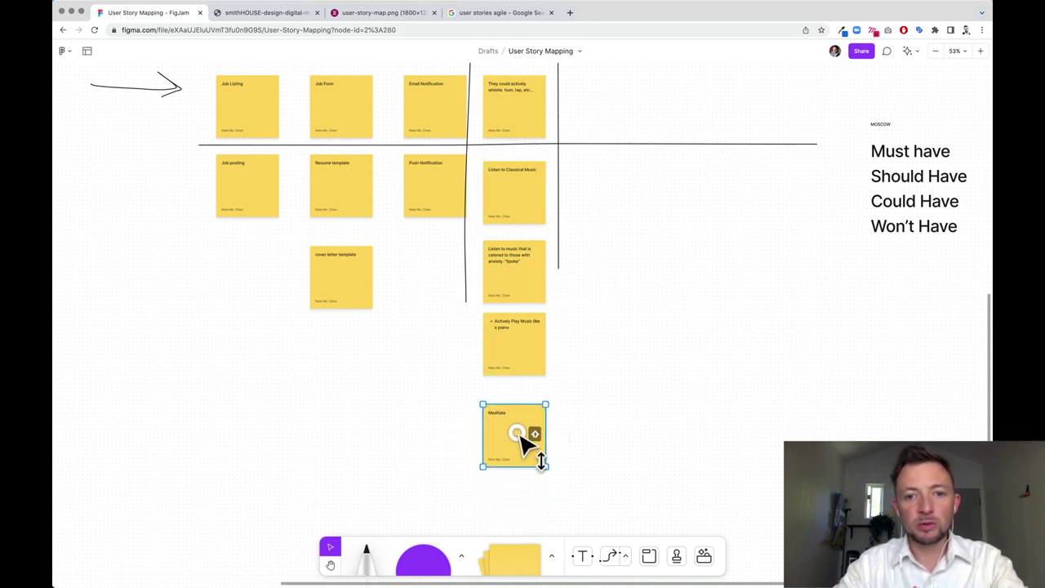
click(609, 425)
scroll(545, 379, up, 2)
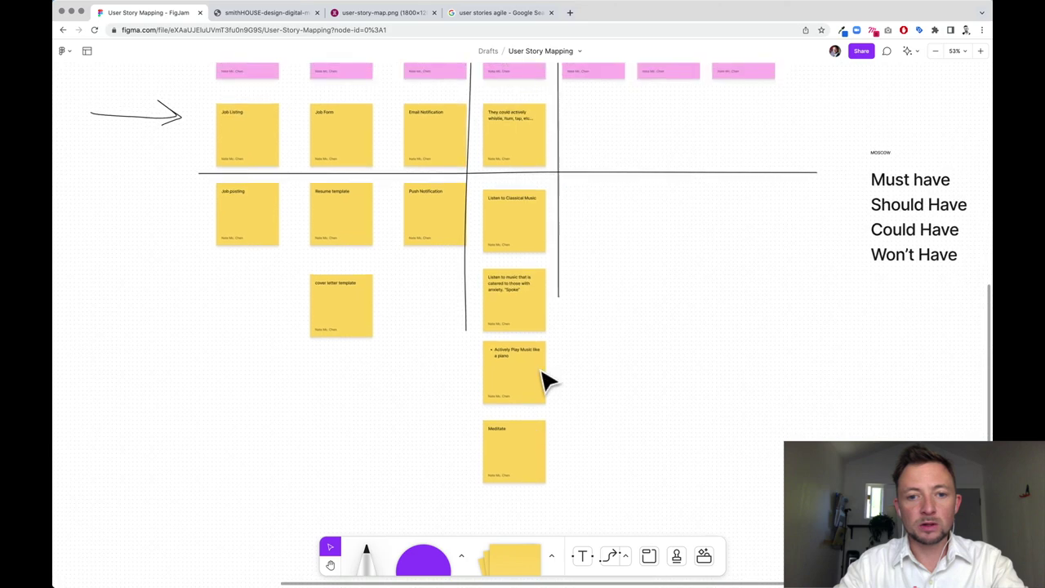
Step: Swap the "Listen to Classical Music" and "Spoke" music stickies so the "Spoke" one sits higher in the column
click(519, 308)
drag(518, 215, 597, 299)
drag(527, 305, 521, 211)
drag(613, 297, 513, 292)
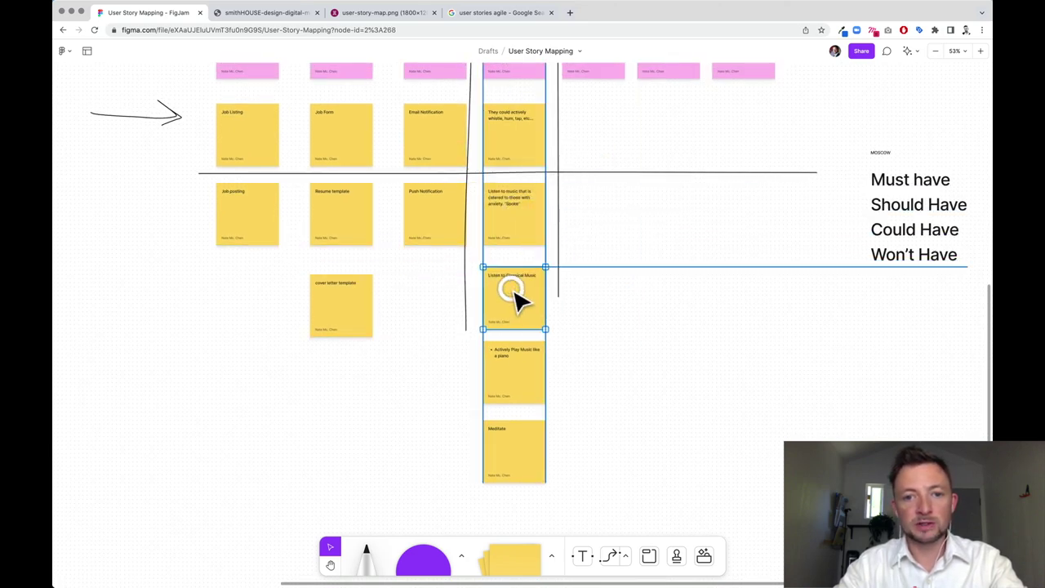
click(618, 321)
Step: Circle the whistle, hum, tap sticky, the persona block and the green sticky with the black pen
scroll(617, 320, up, 2)
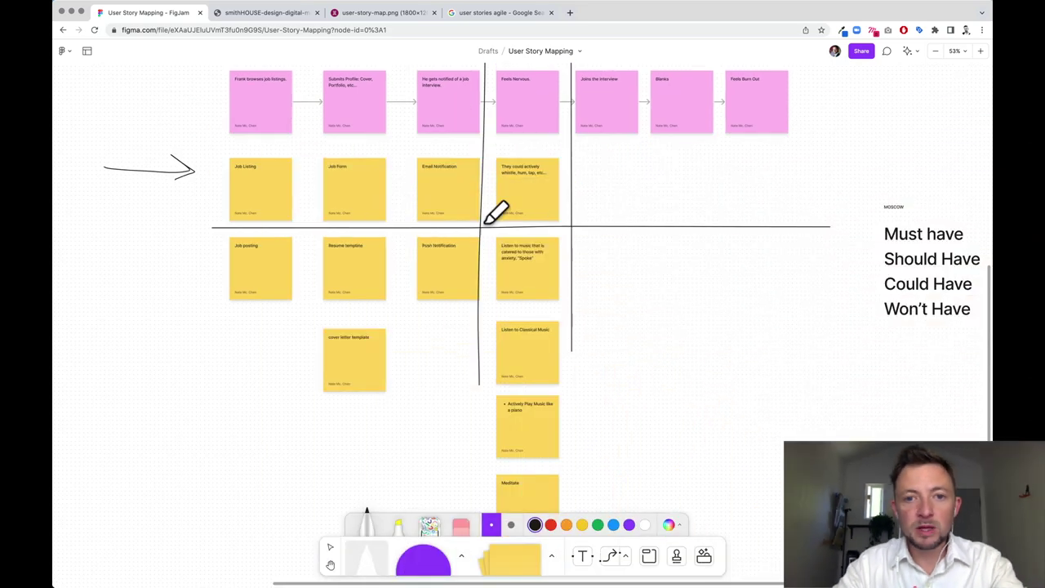
drag(495, 210, 521, 241)
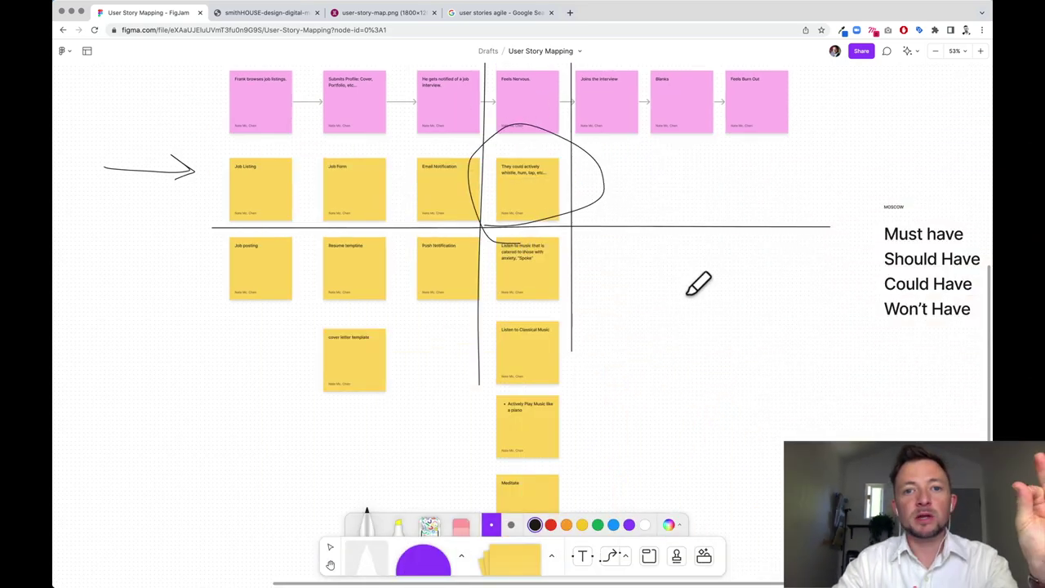
scroll(692, 290, down, 3)
scroll(695, 291, down, 2)
scroll(409, 117, up, 2)
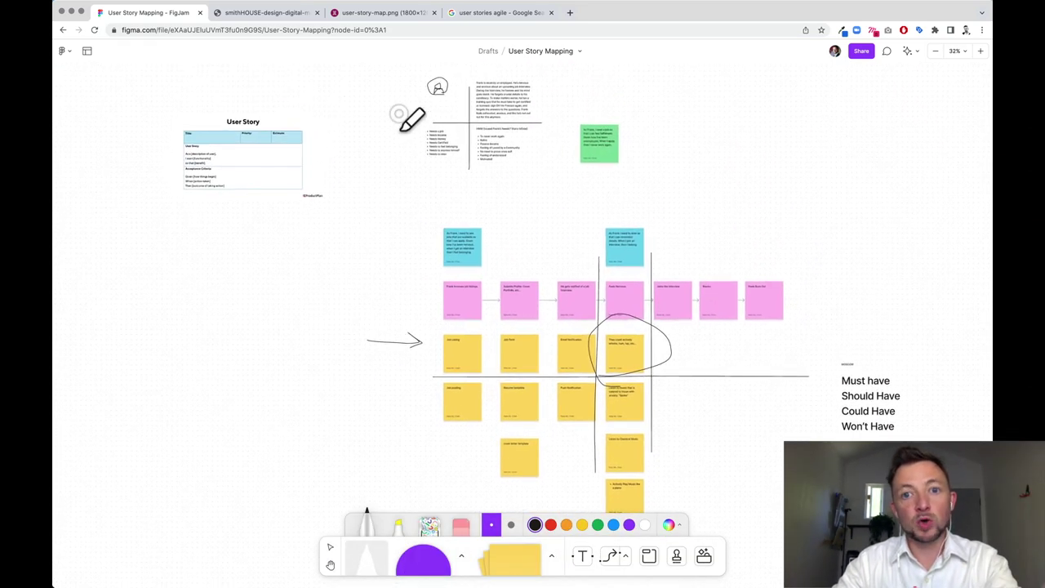
drag(408, 117, 531, 158)
drag(569, 117, 611, 170)
scroll(609, 282, down, 2)
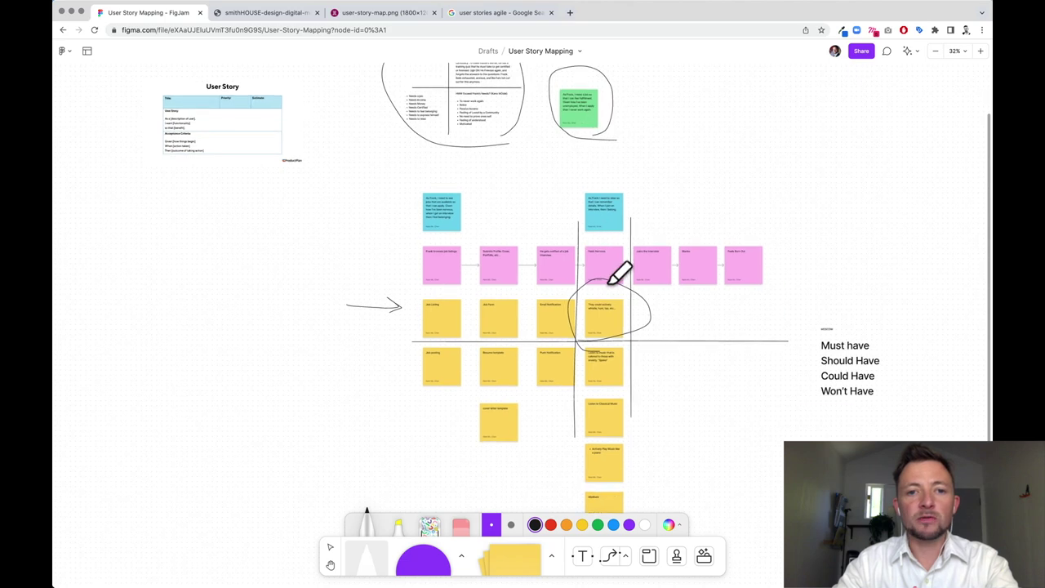
Step: Bracket the start of the pink action row and circle both teal user stories, with an arrow toward the User Story template
scroll(416, 226, up, 2)
drag(450, 233, 397, 292)
drag(426, 222, 435, 216)
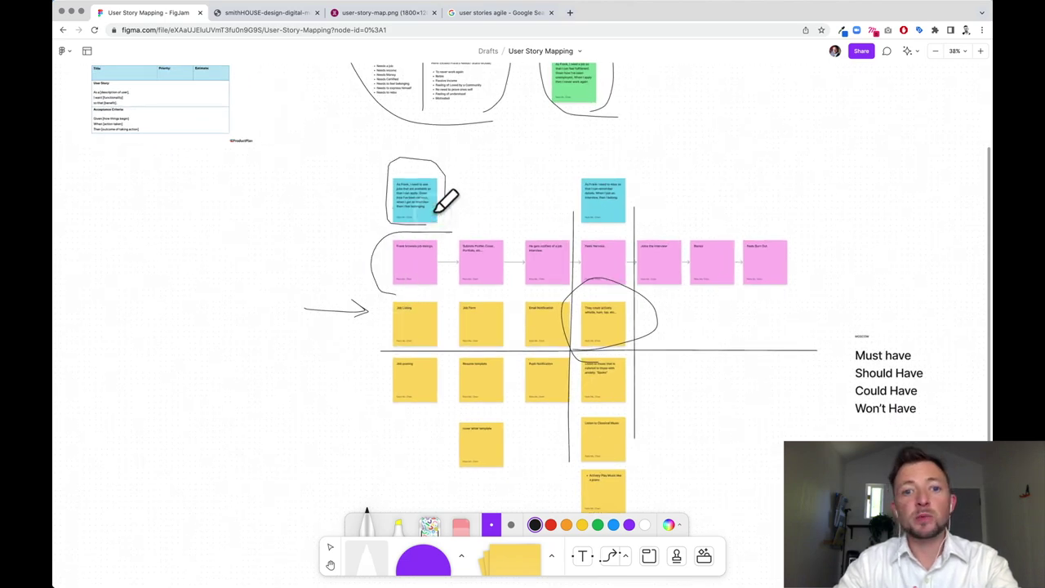
drag(582, 178, 617, 227)
mouse_move(371, 175)
mouse_down()
mouse_move(261, 106)
mouse_move(269, 116)
mouse_up()
Step: Draw an arrow pointing at the second yellow row and add vertical dividing lines between more of the action columns
scroll(414, 332, down, 2)
scroll(414, 332, right, 2)
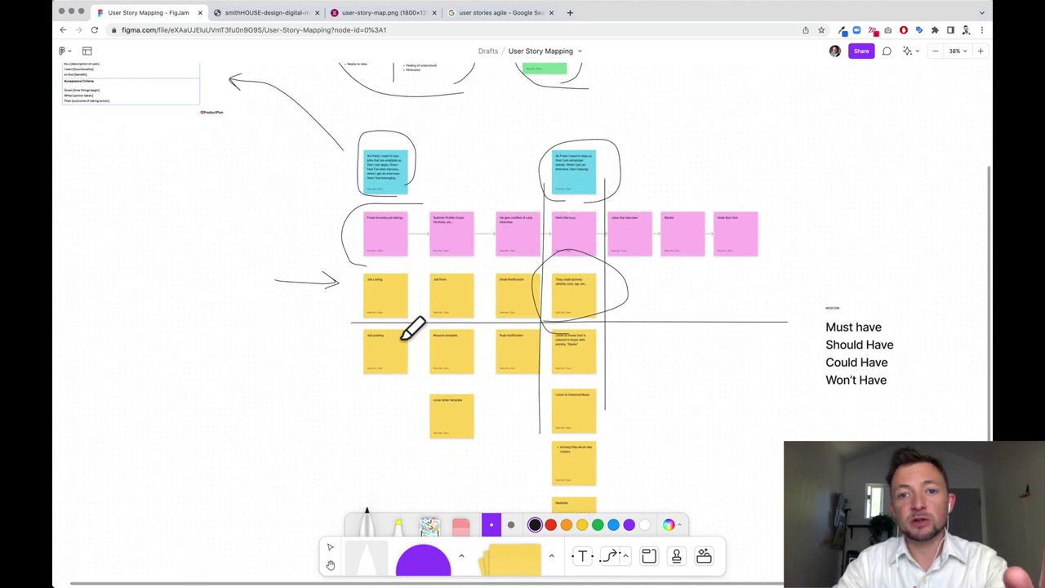
drag(269, 345, 328, 345)
drag(412, 198, 412, 432)
drag(485, 511, 485, 169)
drag(648, 167, 648, 253)
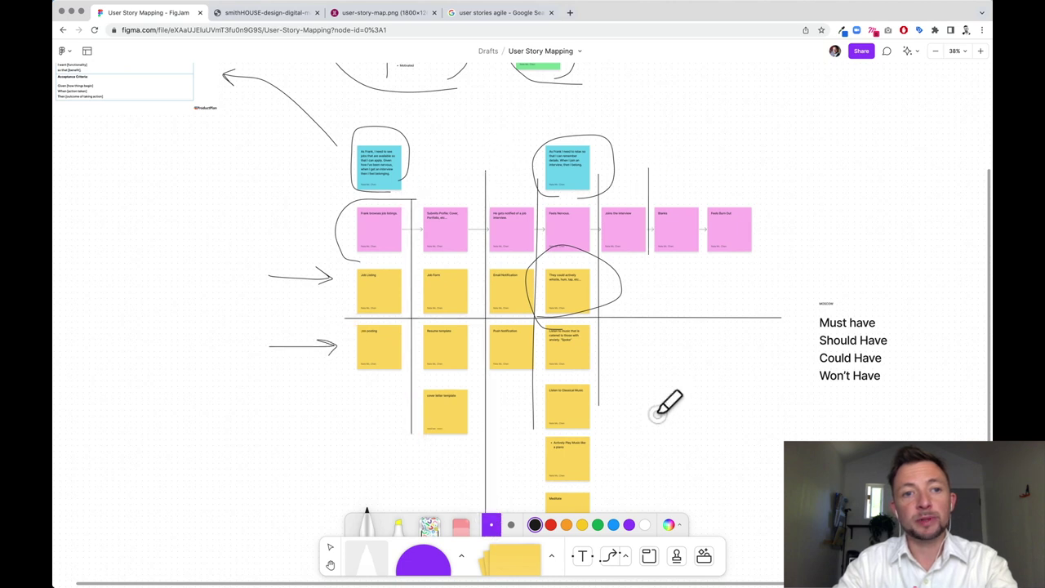
Step: Outline the "Feels Nervous." action and the feature stickies beneath it in red, with both thin and thick pen strokes
click(551, 525)
mouse_move(540, 186)
mouse_down()
mouse_move(561, 416)
mouse_move(602, 196)
mouse_move(538, 187)
mouse_up()
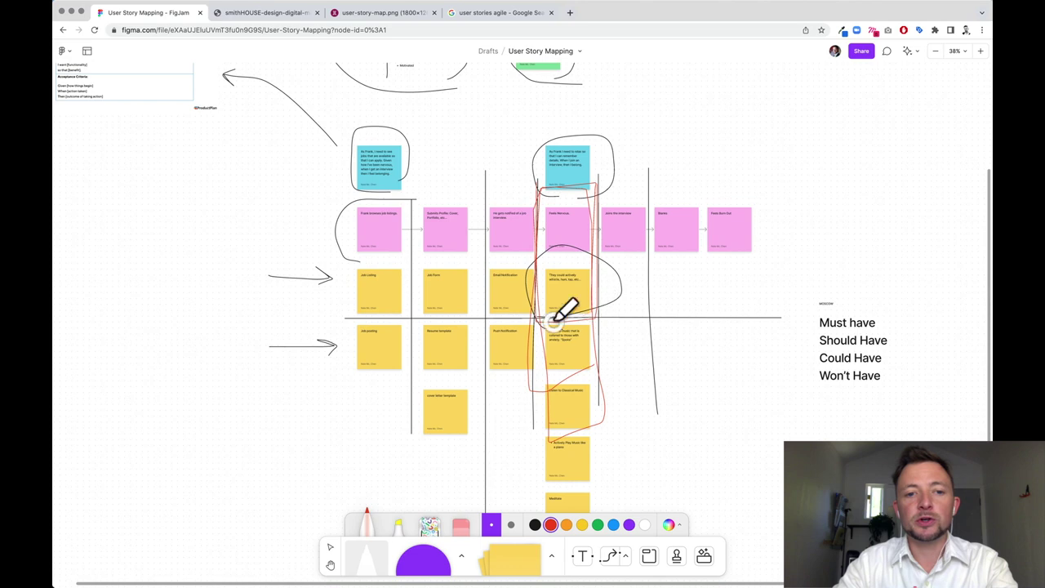
scroll(563, 304, up, 5)
click(511, 525)
mouse_move(507, 78)
mouse_down()
mouse_move(537, 392)
mouse_move(646, 264)
mouse_move(539, 103)
mouse_up()
scroll(642, 221, down, 4)
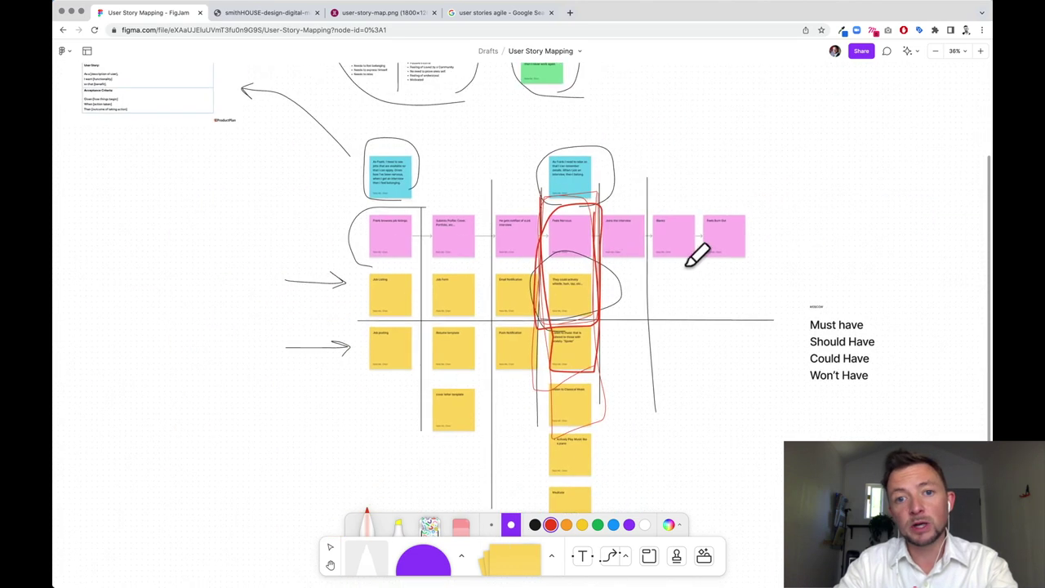
scroll(585, 240, up, 3)
scroll(586, 242, up, 1)
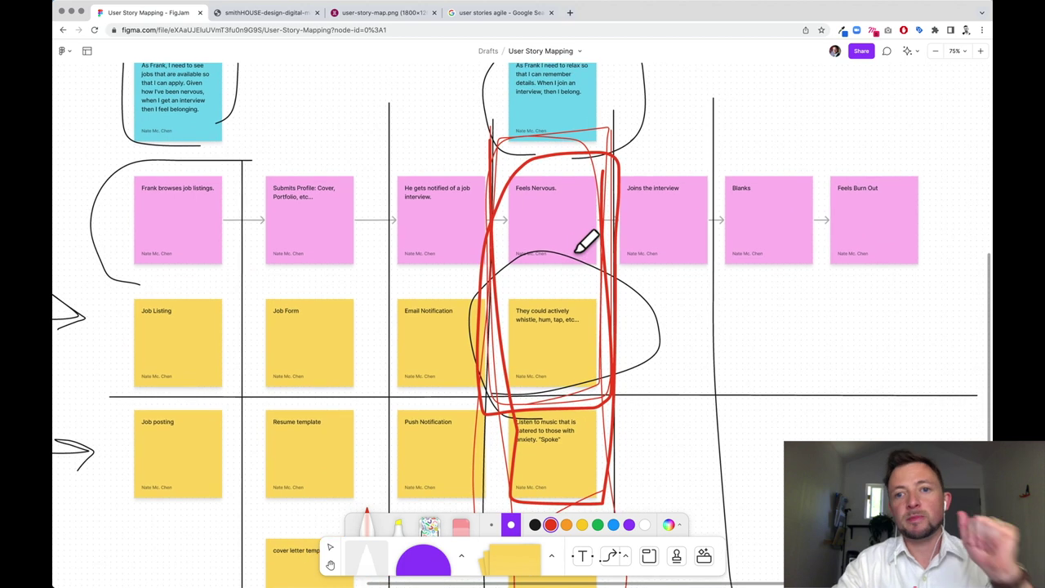